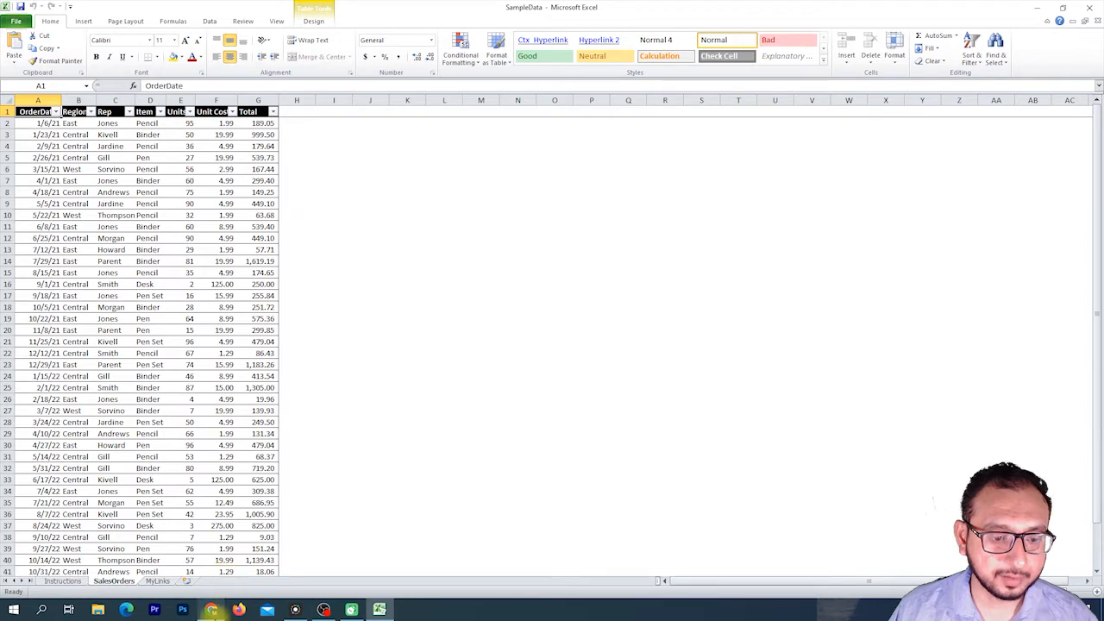
# Switch to the browser, look through the Contextures sample data page, and return to the workbook.
pyautogui.click(211, 609)
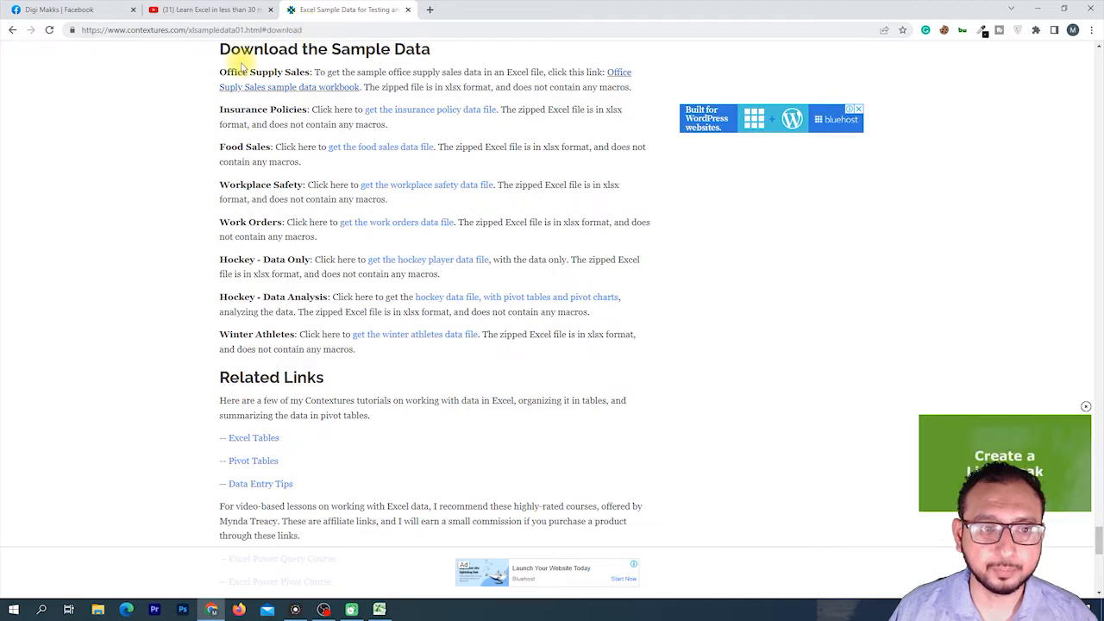
pyautogui.scroll(4, 153, 169)
pyautogui.scroll(10, 154, 169)
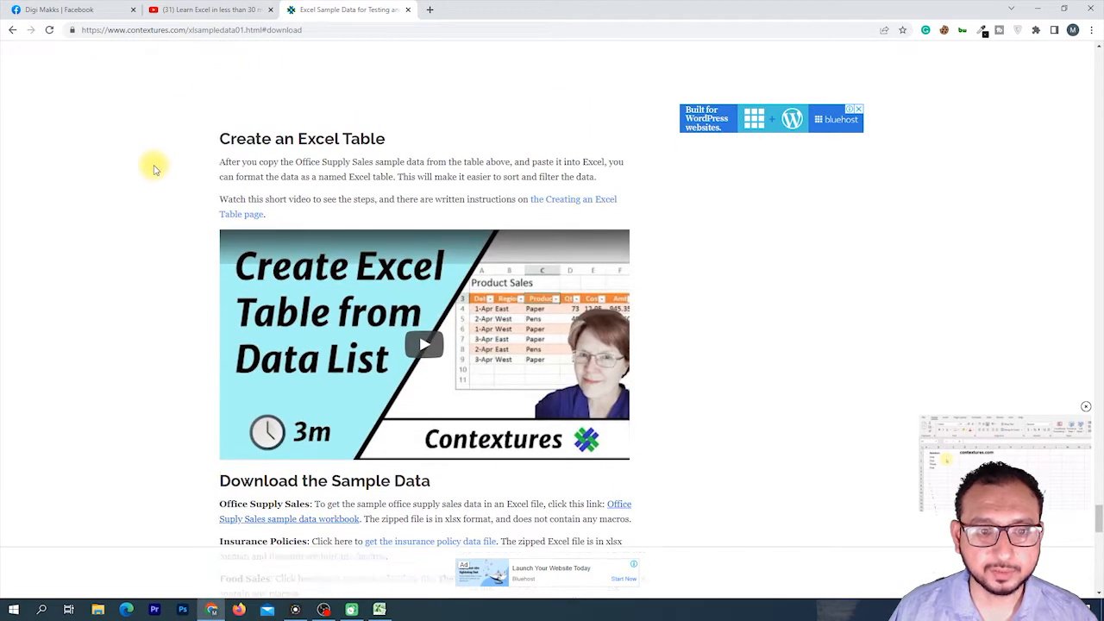
pyautogui.scroll(15, 156, 169)
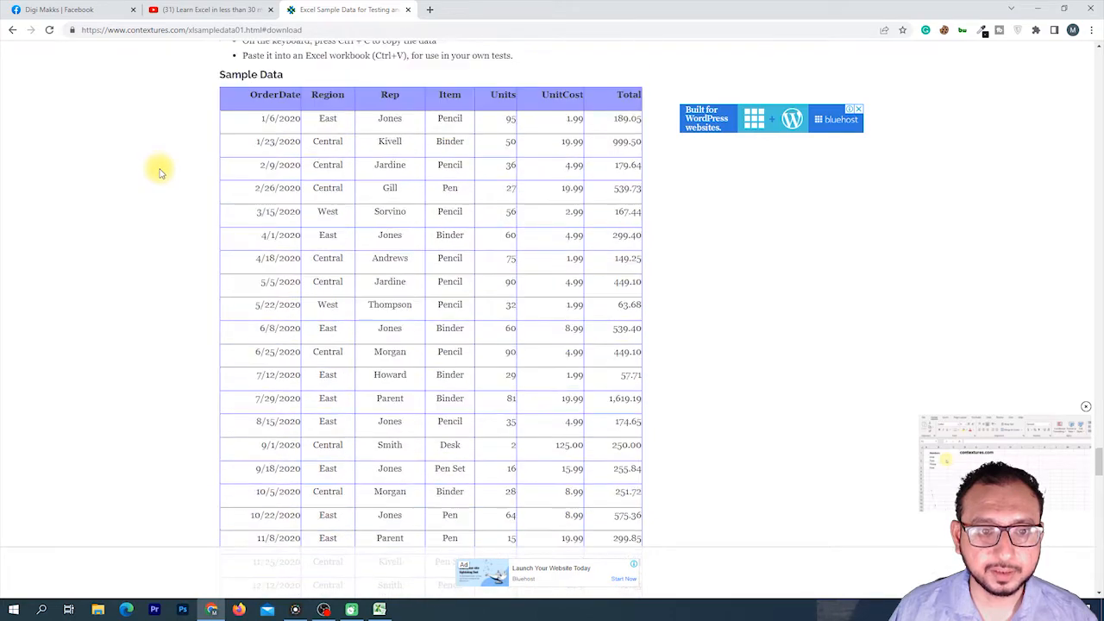
pyautogui.scroll(20, 159, 172)
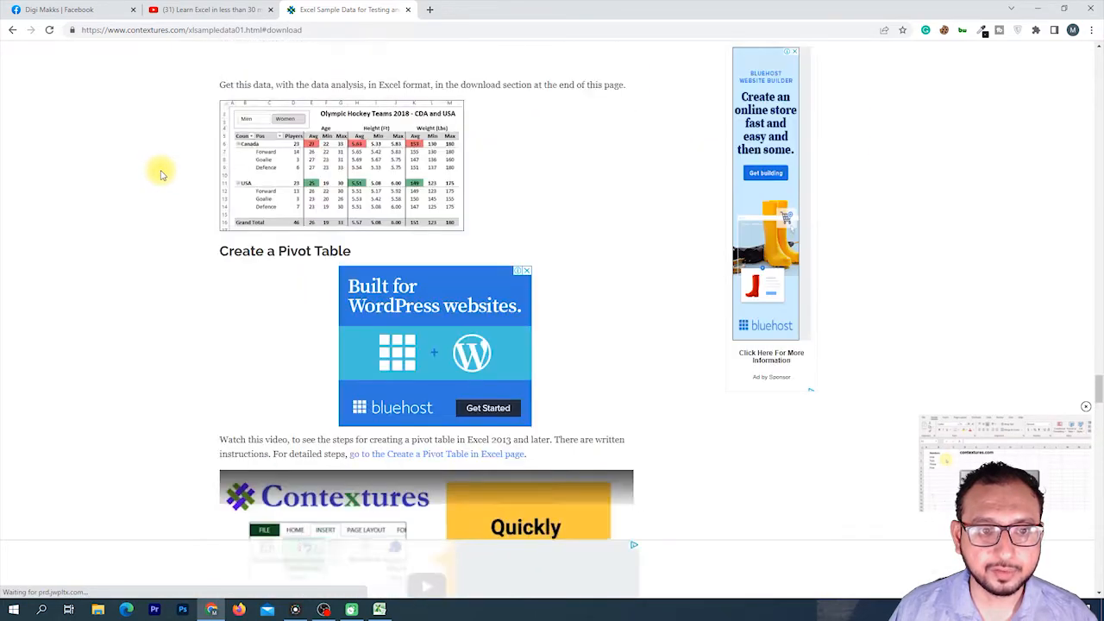
pyautogui.scroll(-5, 162, 175)
pyautogui.scroll(5, 176, 190)
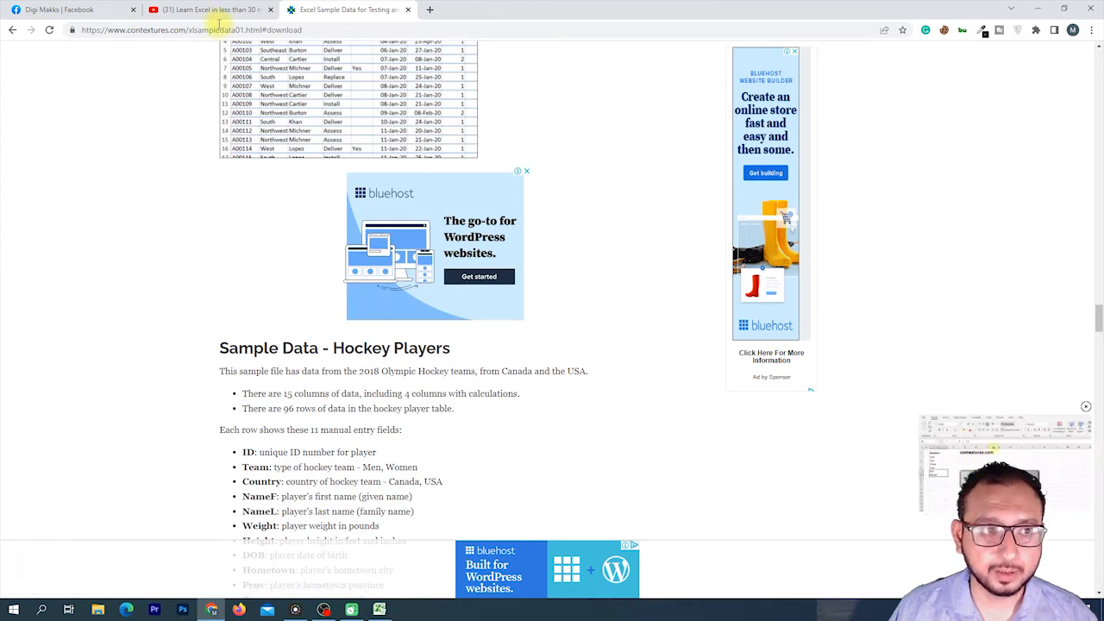
pyautogui.click(380, 611)
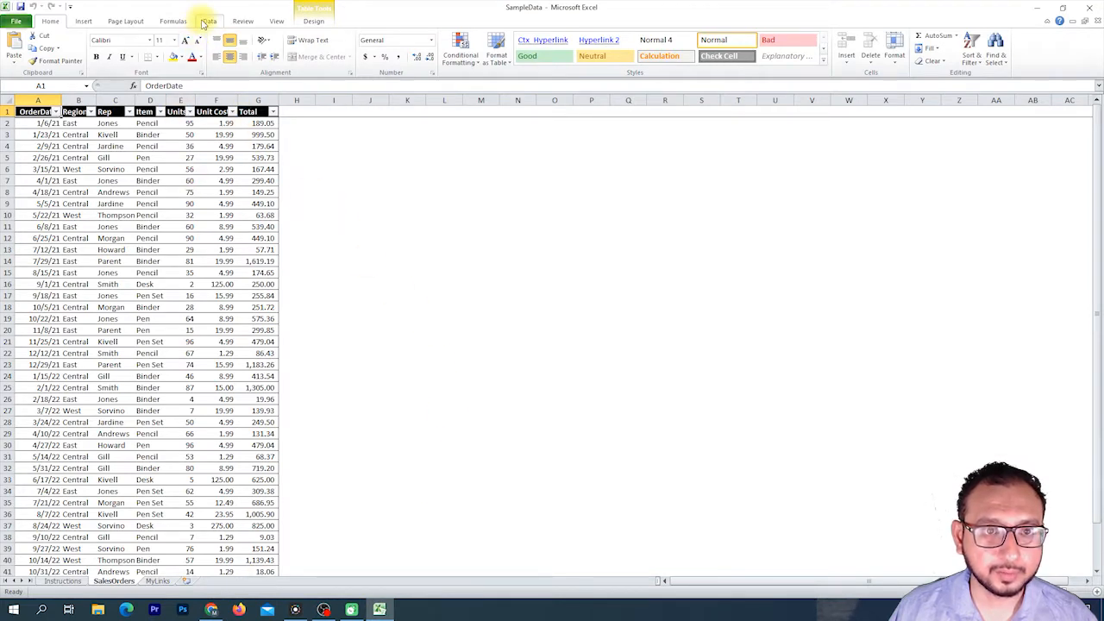
# Turn off the filter buttons on the sales orders table.
pyautogui.click(207, 20)
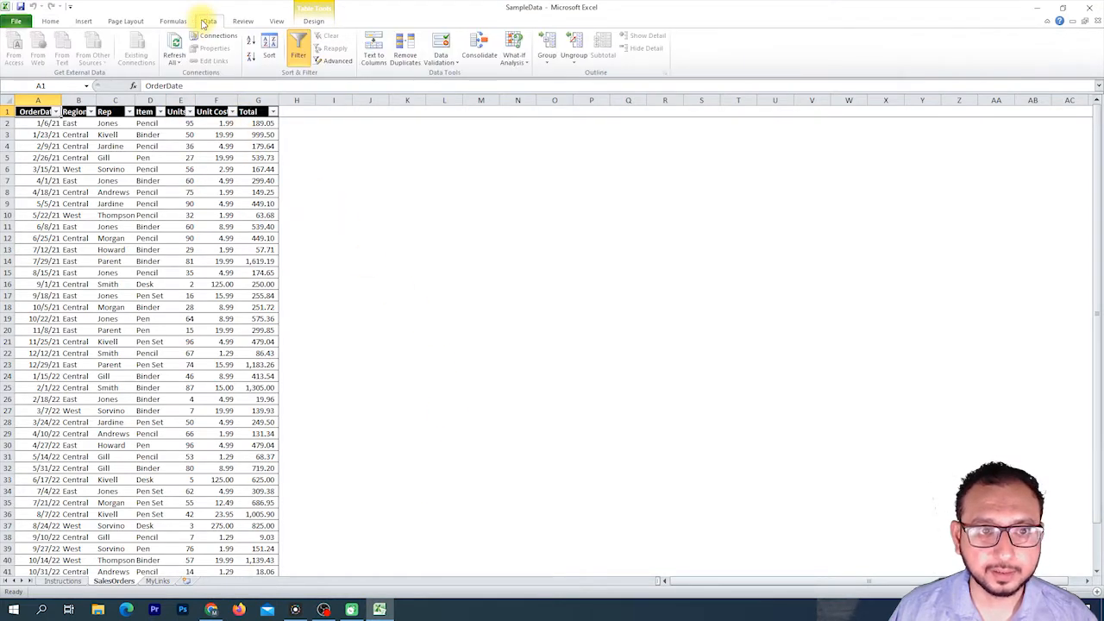
pyautogui.click(299, 53)
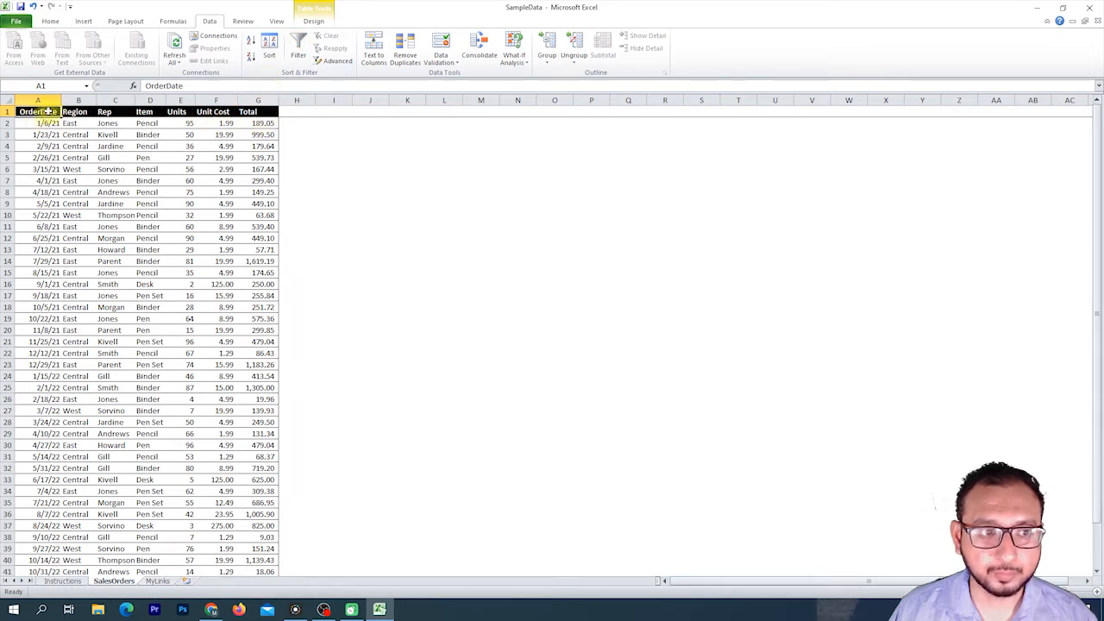
pyautogui.scroll(-8, 224, 194)
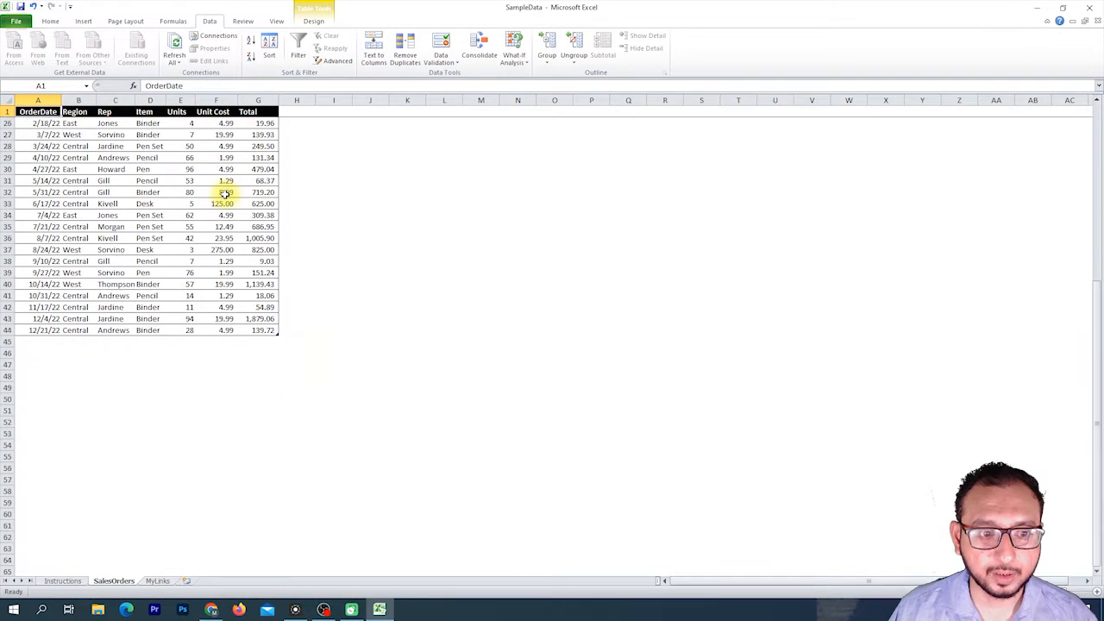
pyautogui.scroll(8, 224, 194)
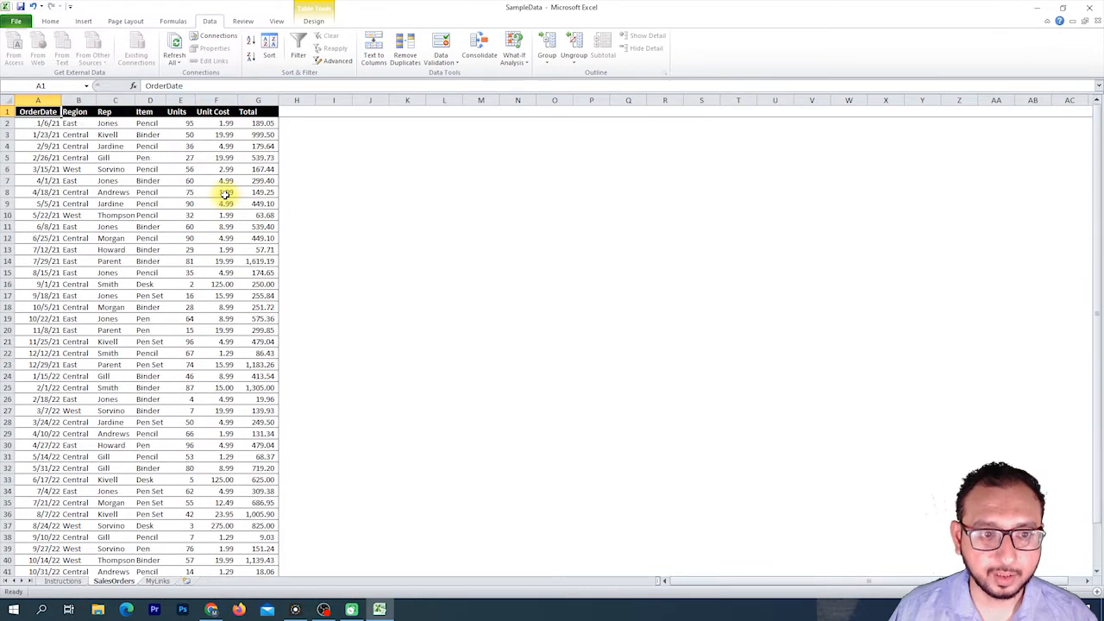
pyautogui.scroll(-8, 225, 194)
pyautogui.scroll(8, 226, 194)
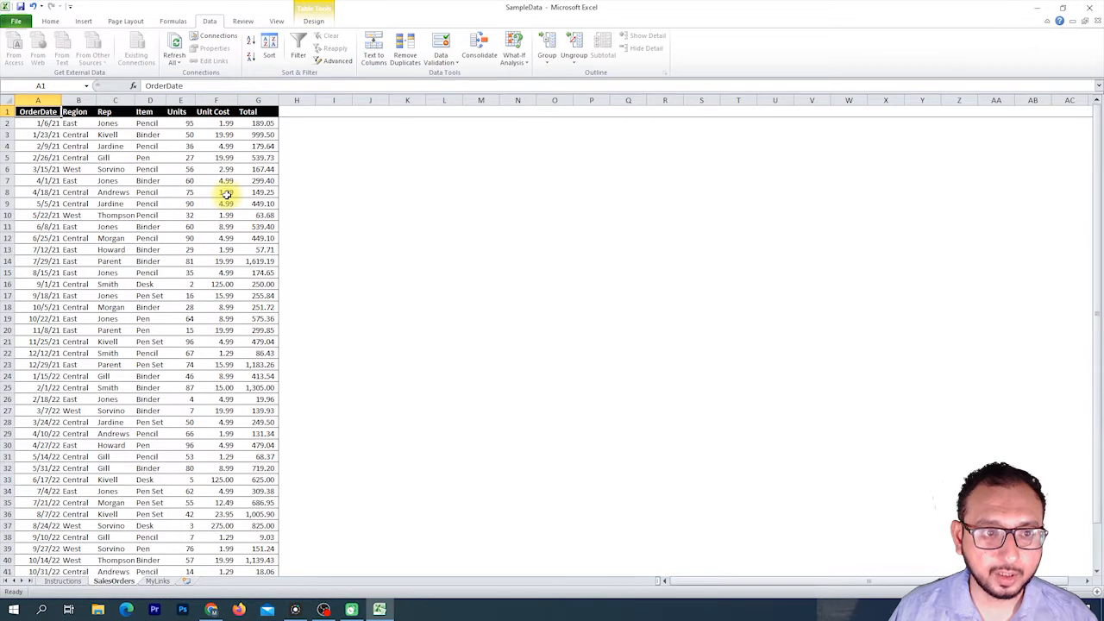
# Select the Unit Cost values from F2 to F44 and inspect cells across the table.
pyautogui.moveTo(222, 124); pyautogui.dragTo(214, 549)
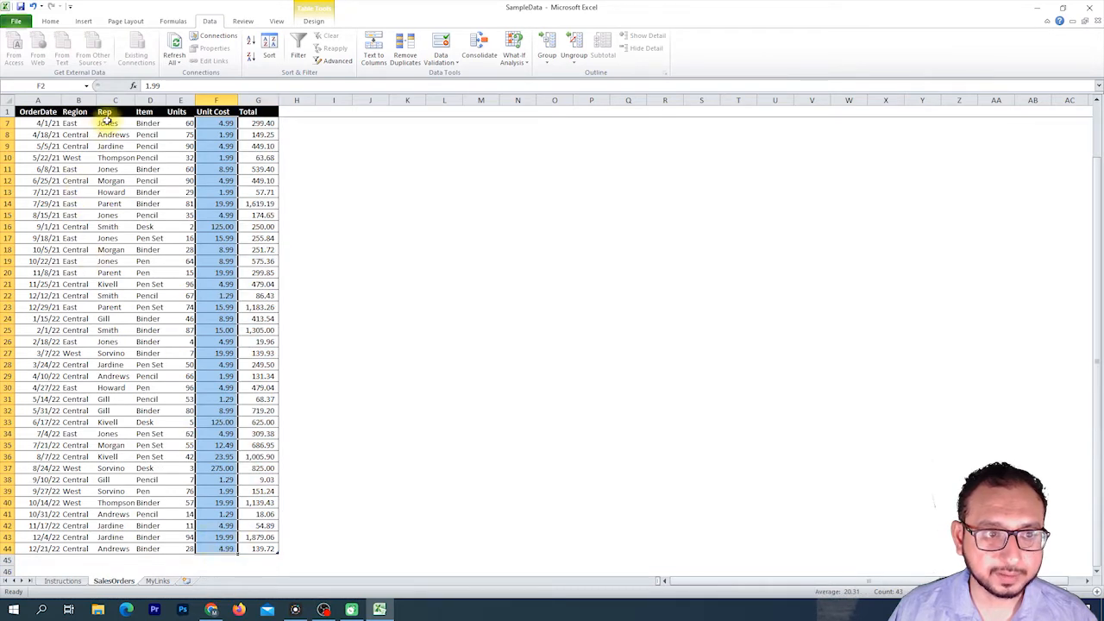
pyautogui.scroll(2, 105, 120)
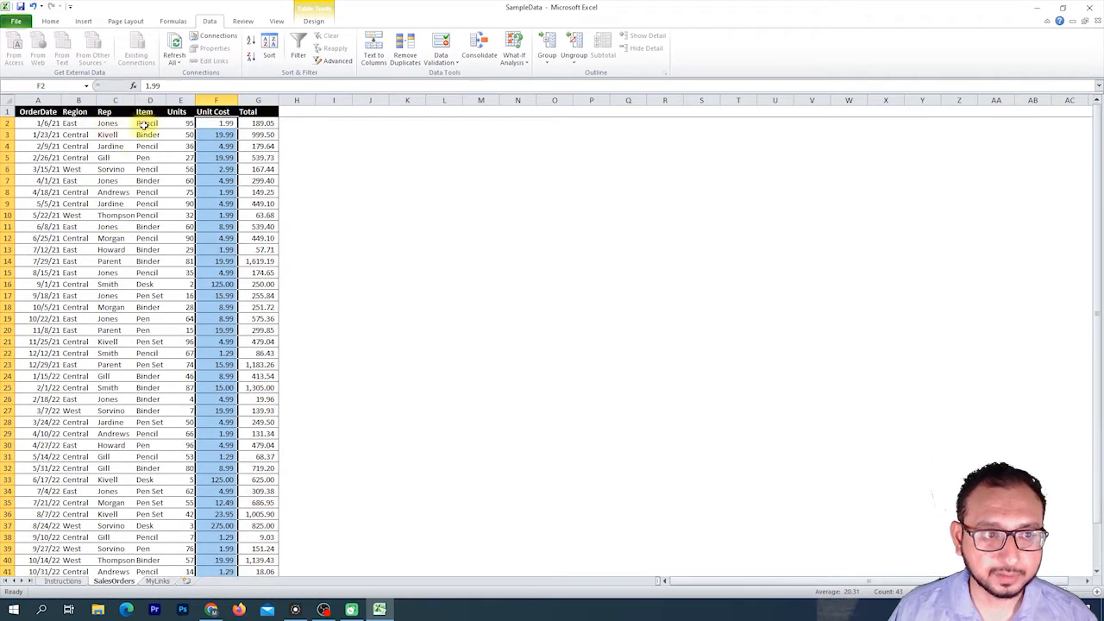
pyautogui.click(147, 123)
pyautogui.click(147, 215)
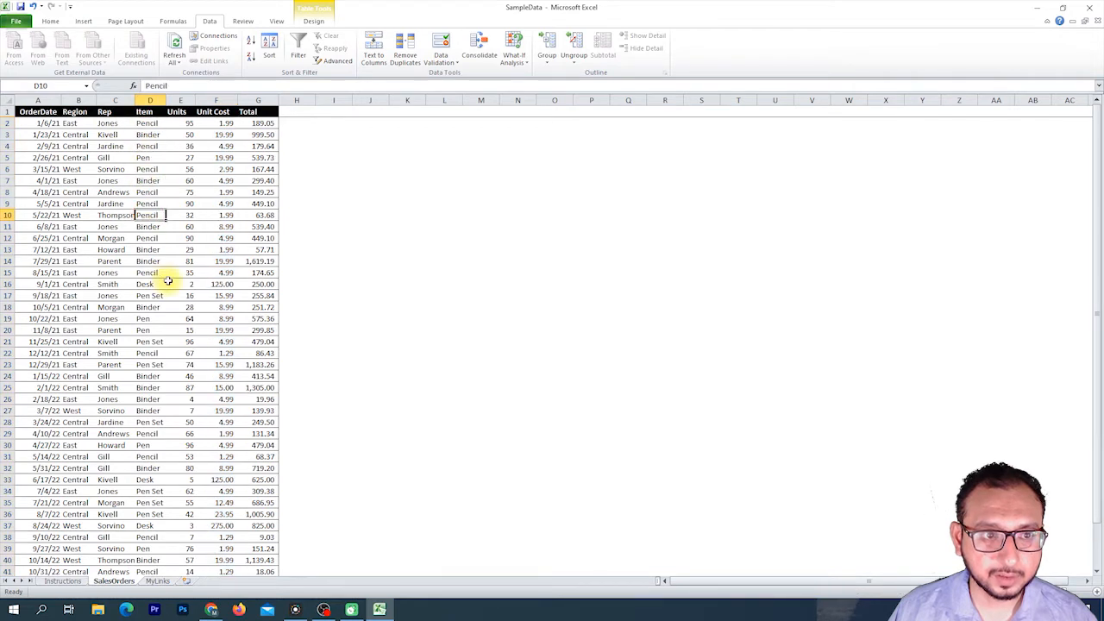
pyautogui.click(263, 123)
pyautogui.scroll(-8, 256, 313)
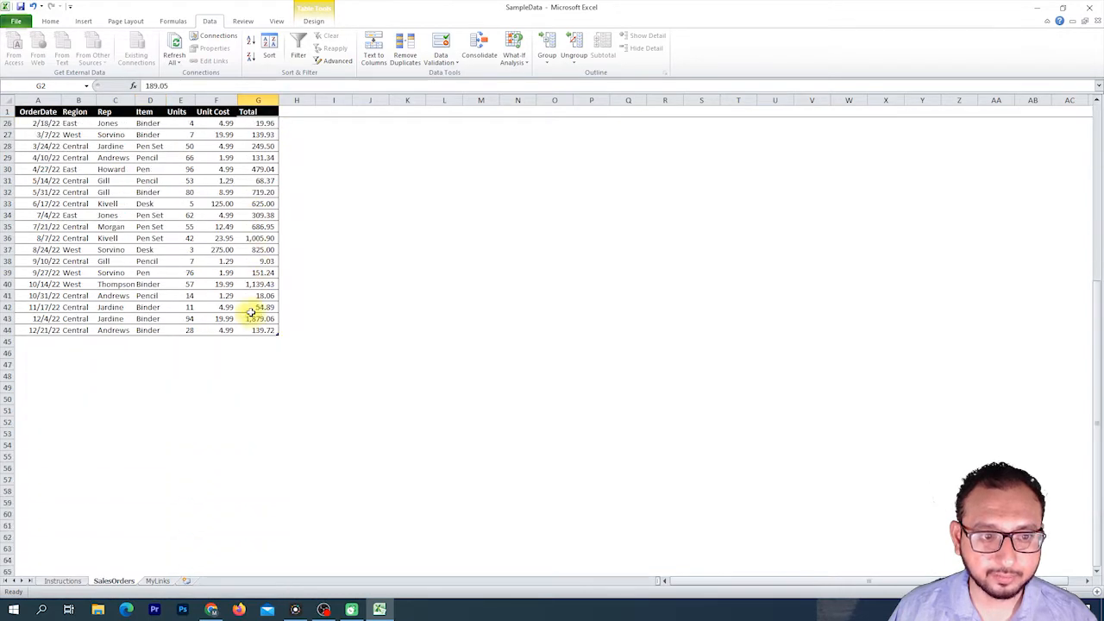
pyautogui.scroll(8, 250, 312)
pyautogui.scroll(-6, 251, 309)
pyautogui.scroll(6, 252, 304)
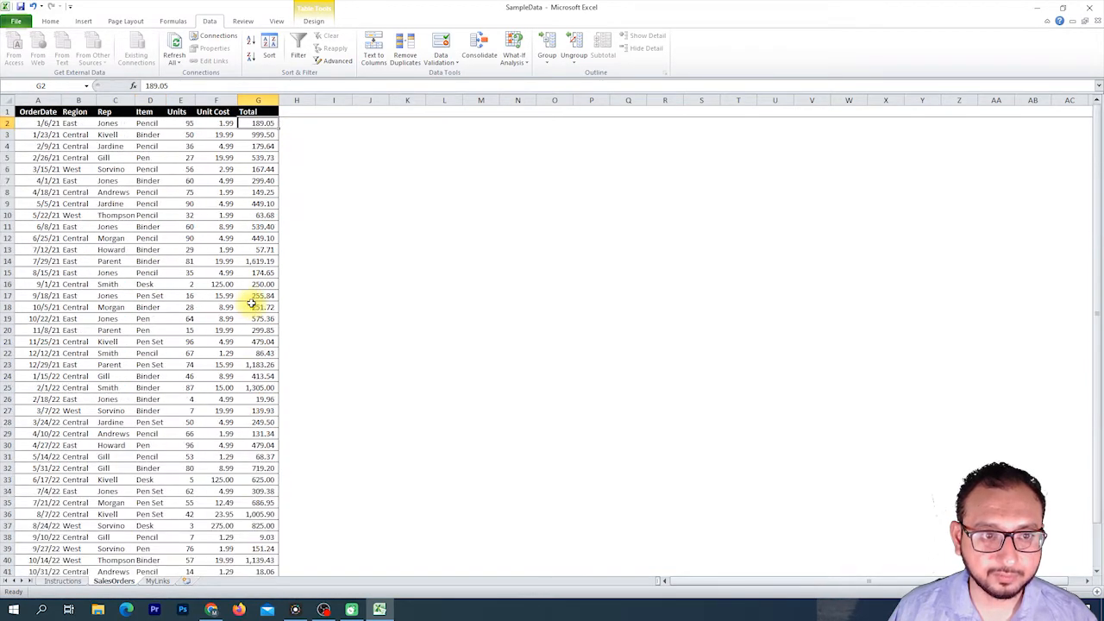
# Try building an addition formula in cell F45 that adds the unit costs in F2 and F3.
pyautogui.scroll(-7, 251, 304)
pyautogui.click(216, 376)
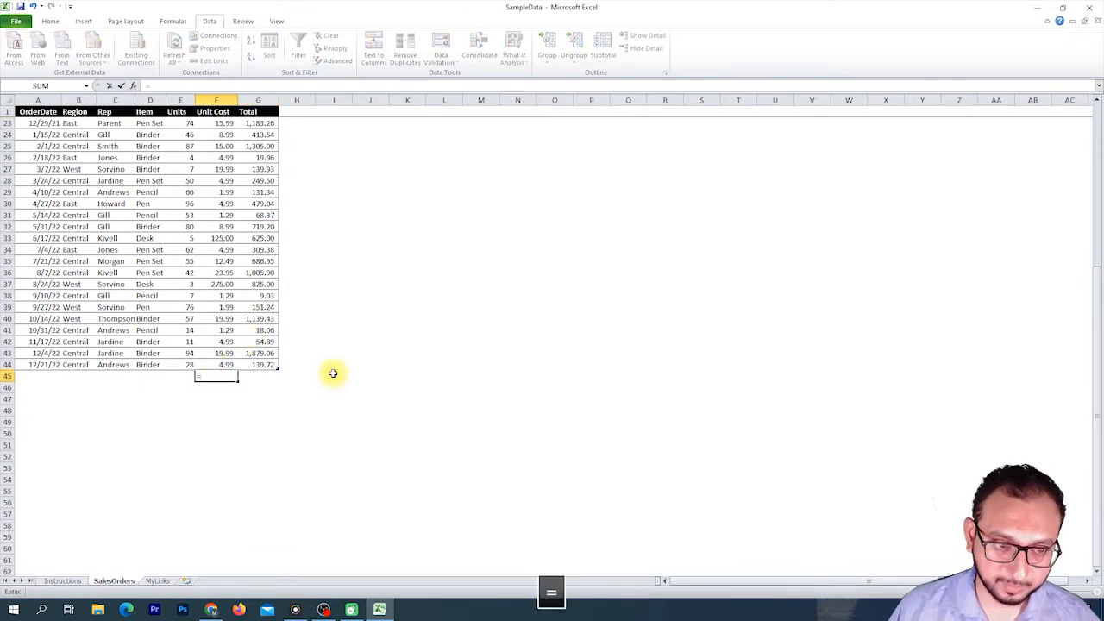
pyautogui.write('=')
pyautogui.scroll(6, 333, 372)
pyautogui.scroll(1, 333, 372)
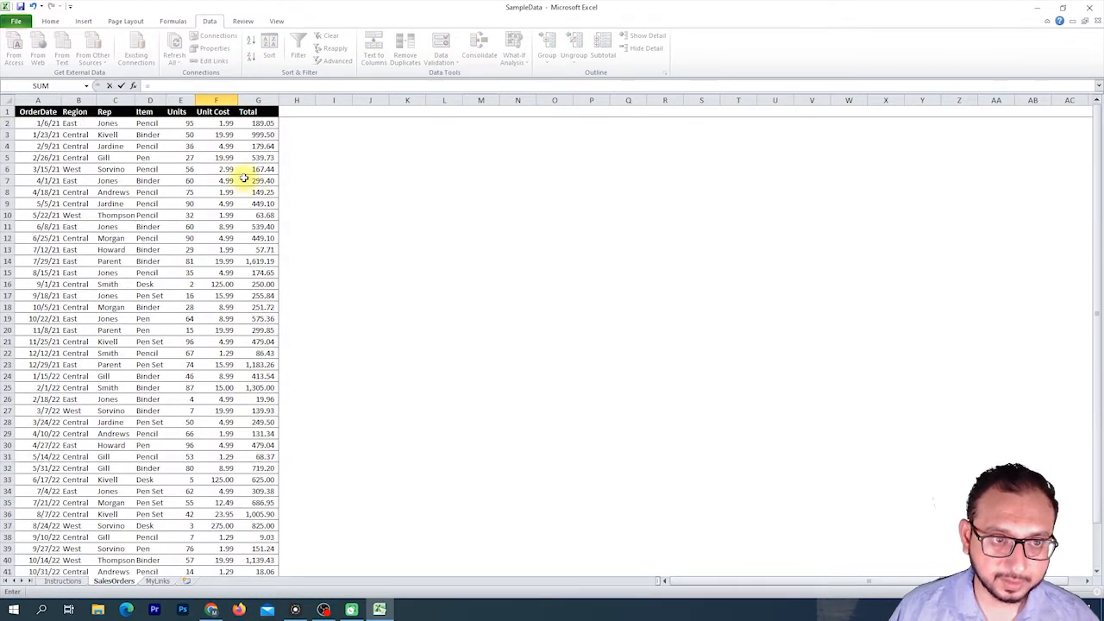
pyautogui.click(223, 125)
pyautogui.hotkey('ctrl', 'space')
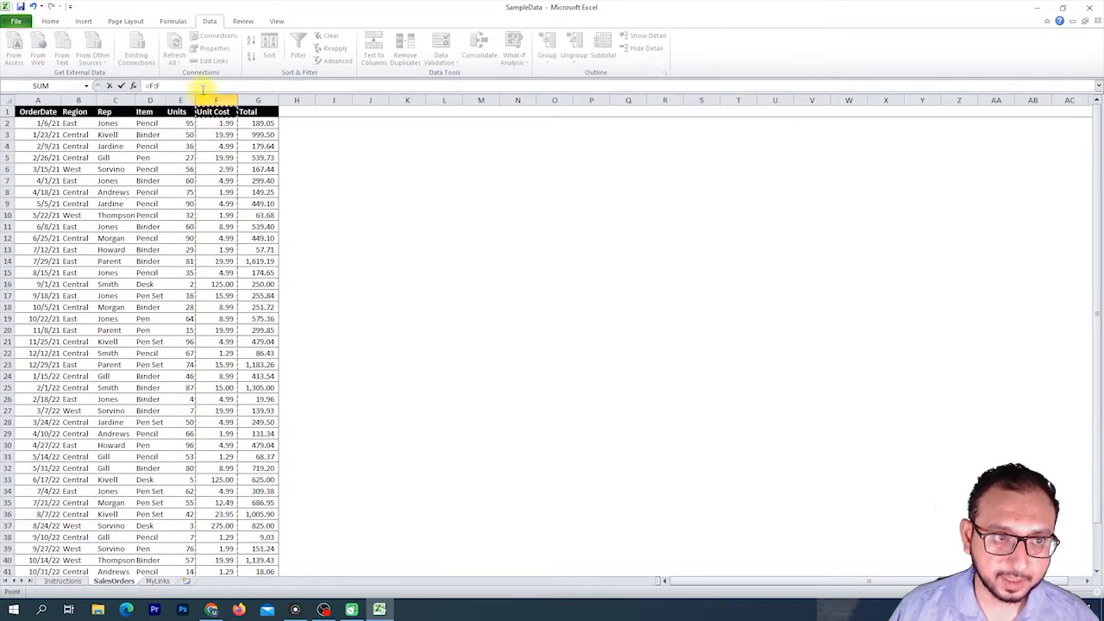
pyautogui.click(217, 123)
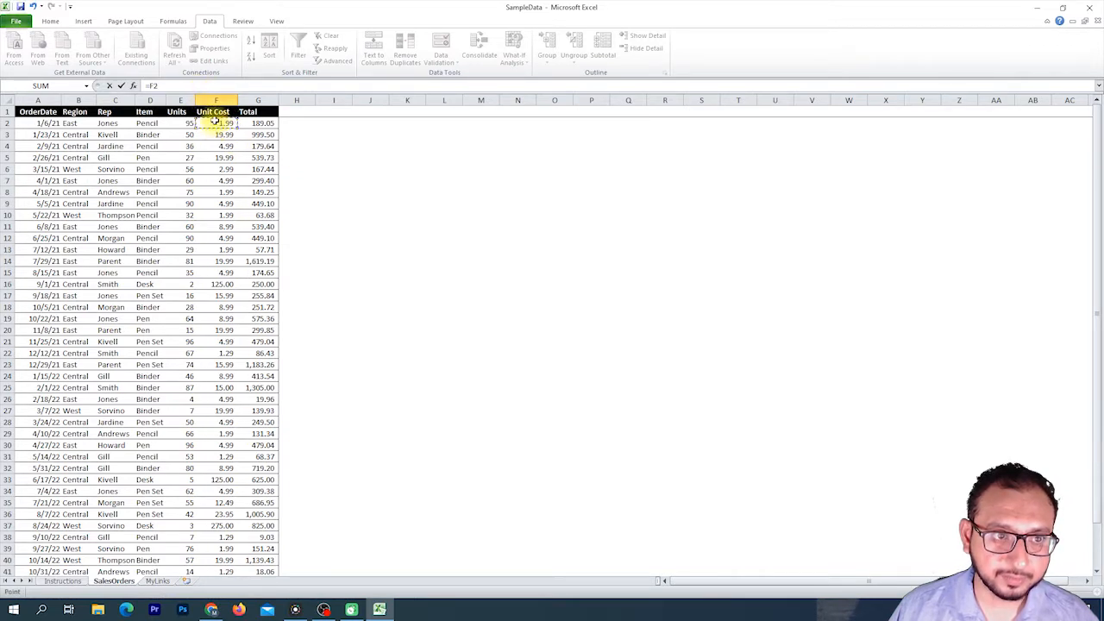
pyautogui.click(175, 86)
pyautogui.write('+')
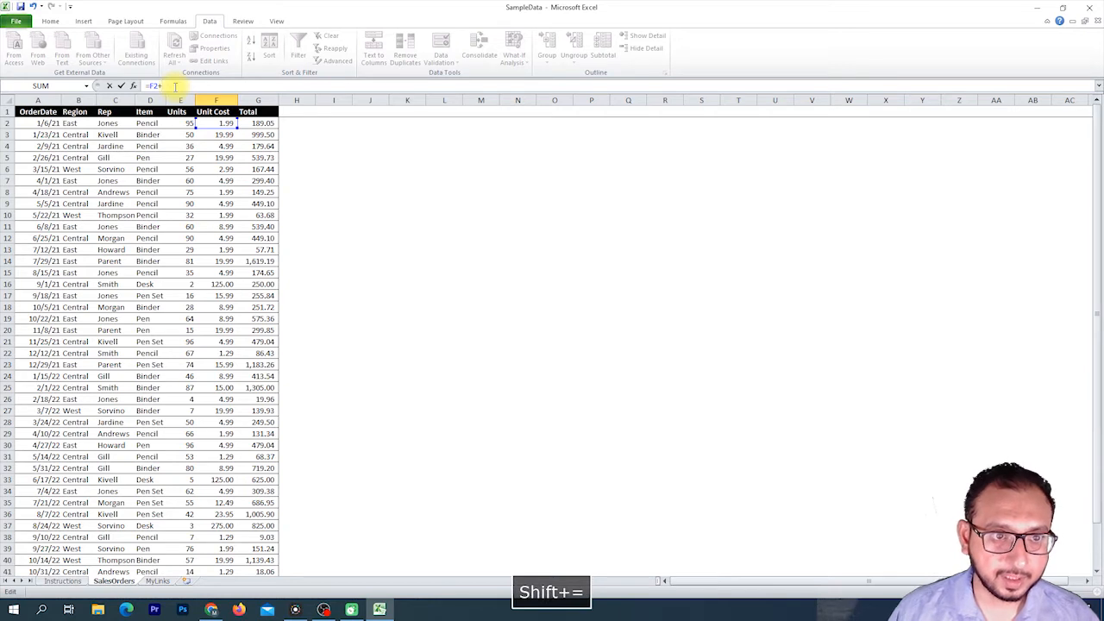
pyautogui.click(213, 134)
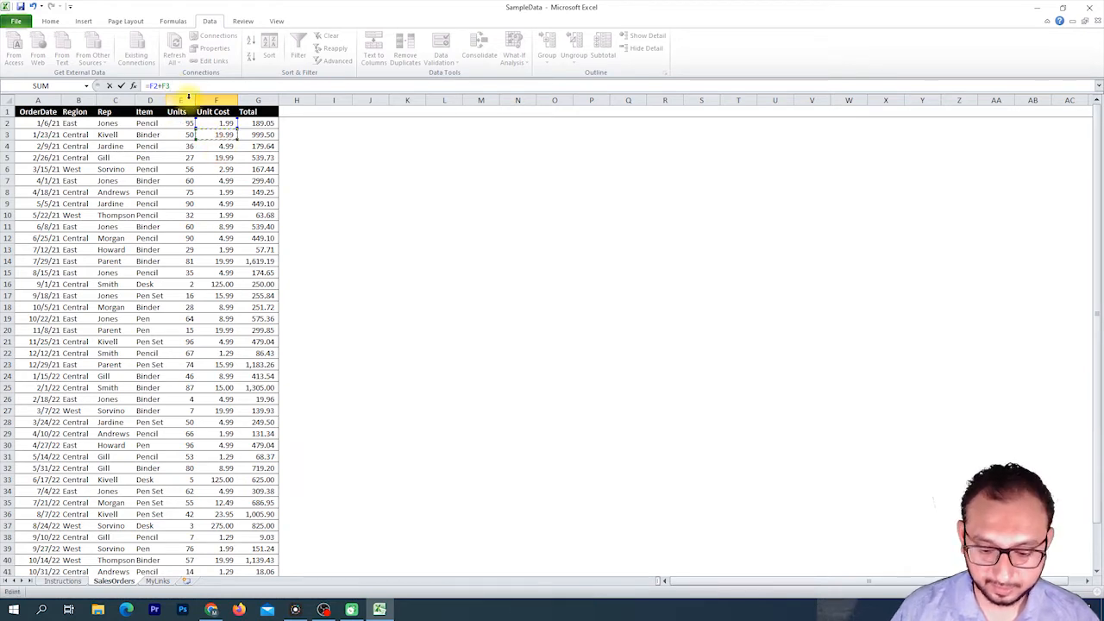
pyautogui.write('+')
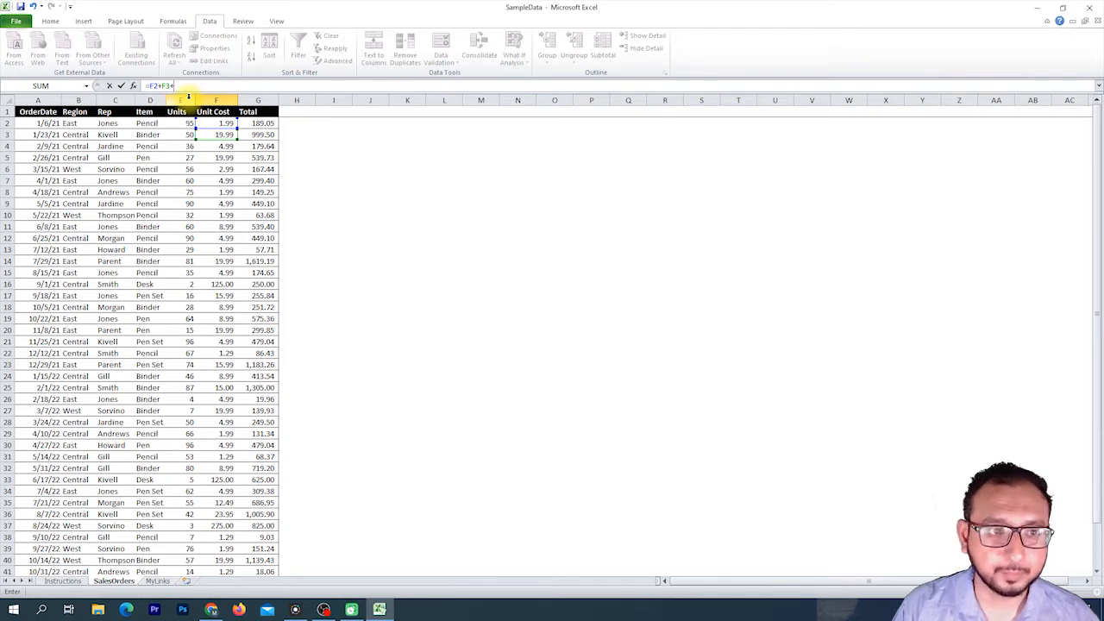
# Replace the addition with an empty SUM function, then clear the formula from cell F45.
pyautogui.press('BackSpace')
pyautogui.press('BackSpace')
pyautogui.press('BackSpace')
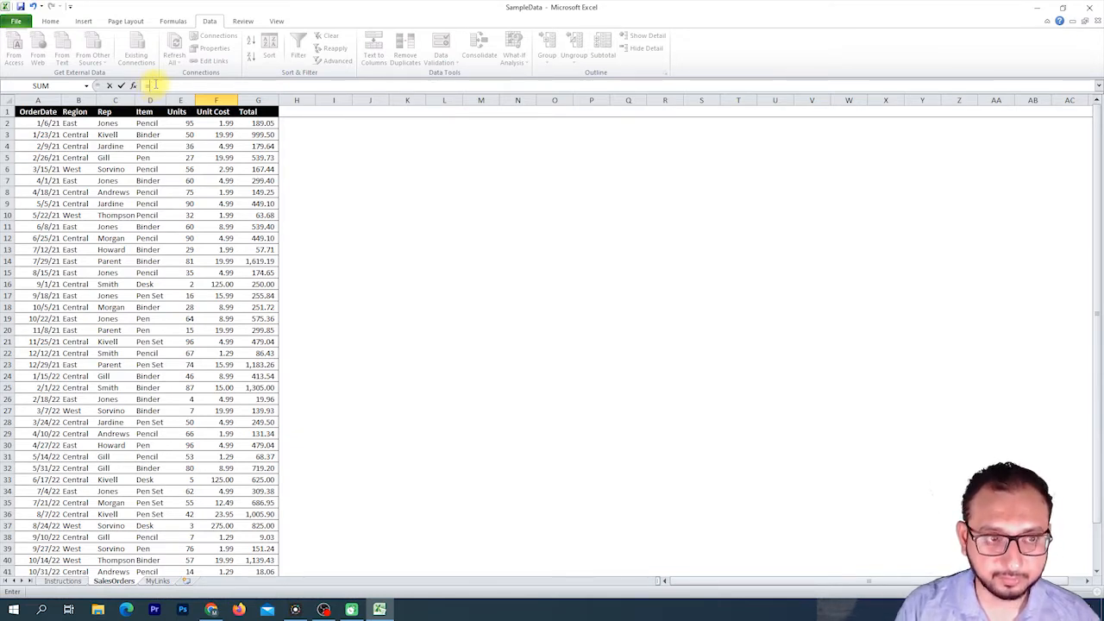
pyautogui.write('su')
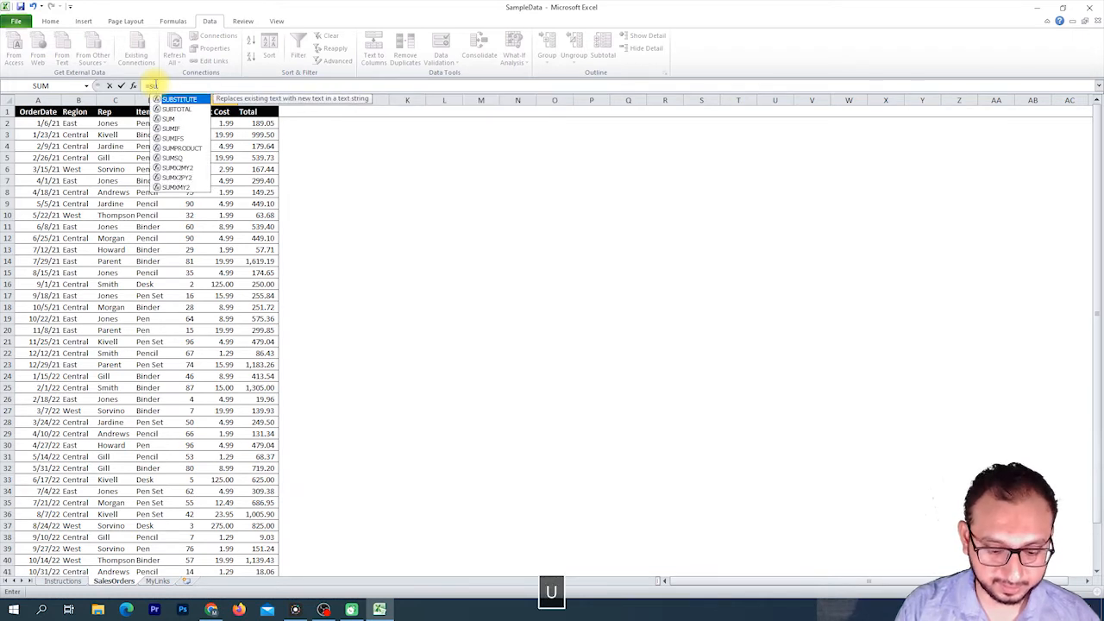
pyautogui.write('m')
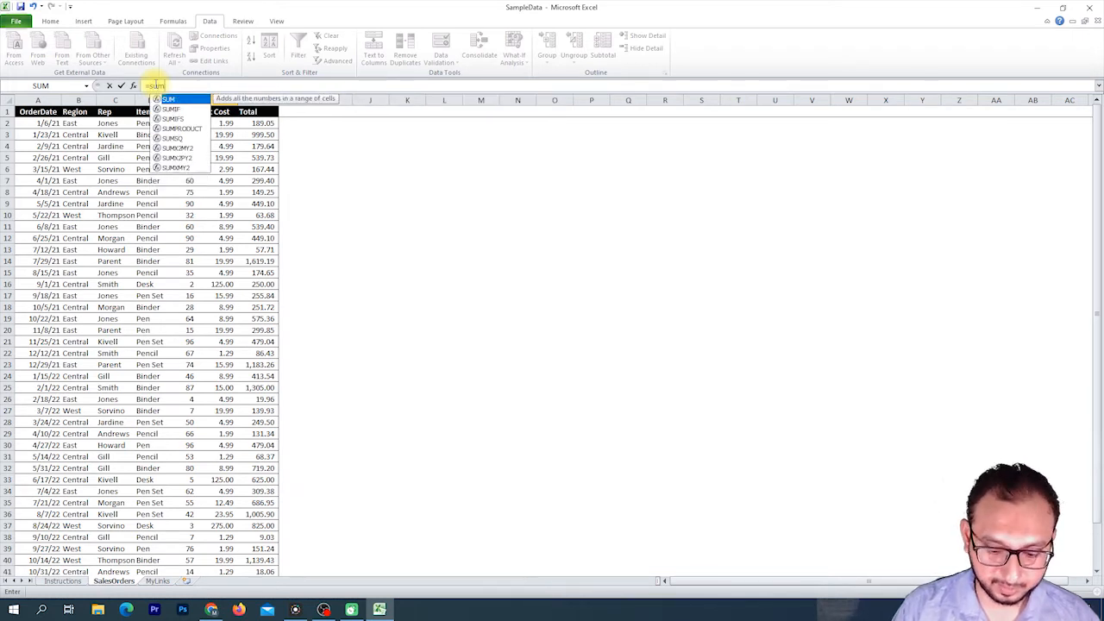
pyautogui.write('(')
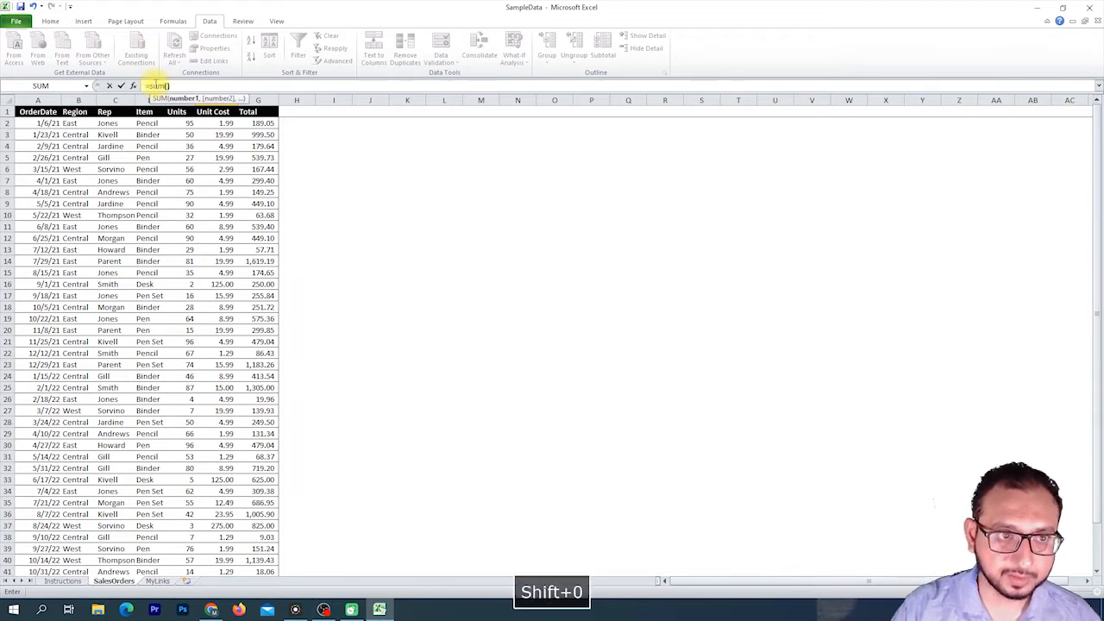
pyautogui.write(')')
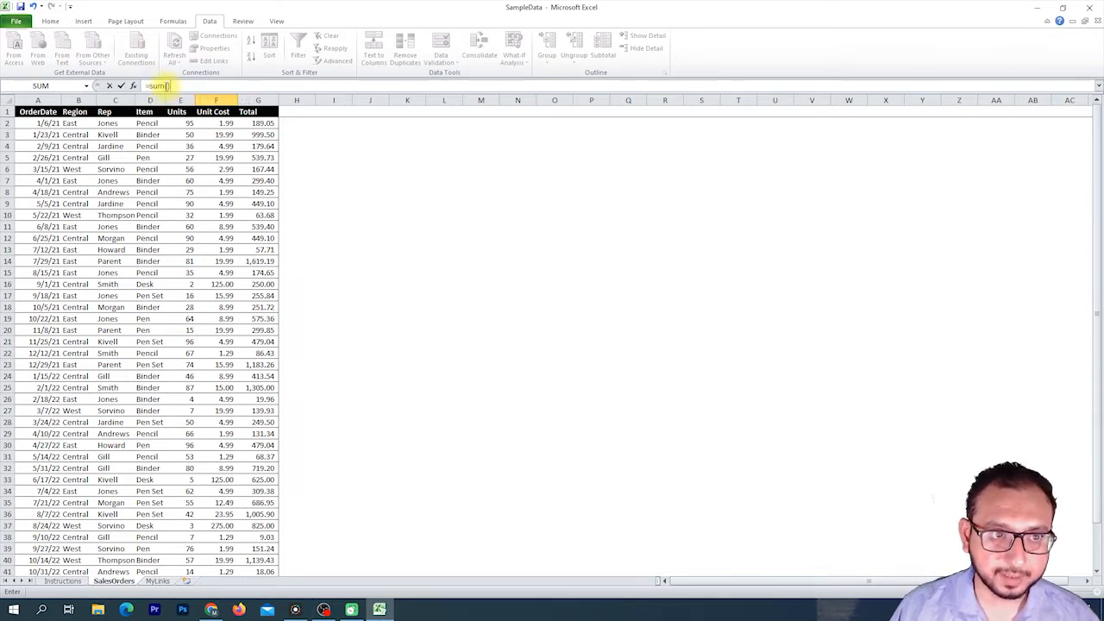
pyautogui.click(164, 85)
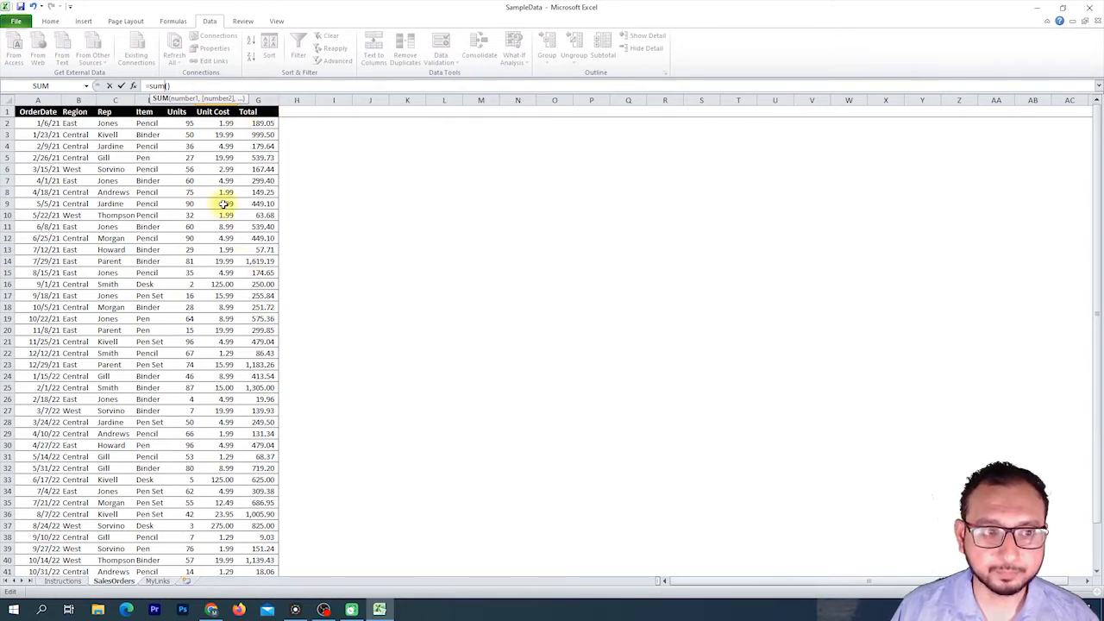
pyautogui.press('BackSpace')
pyautogui.press('BackSpace')
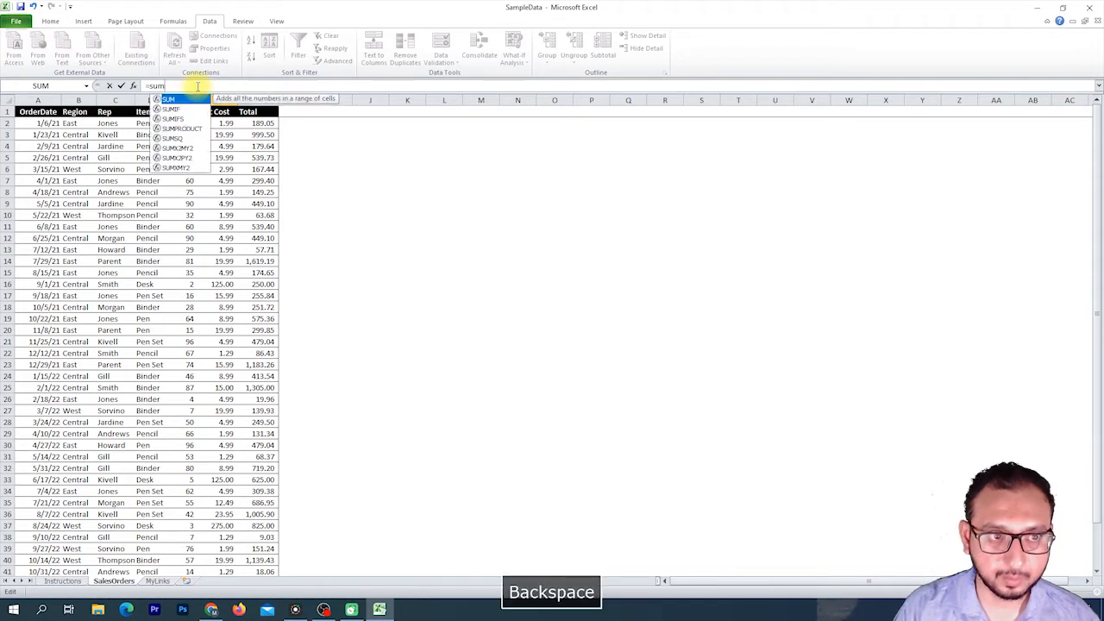
pyautogui.press('BackSpace')
pyautogui.press('BackSpace')
pyautogui.press('BackSpace')
pyautogui.press('BackSpace')
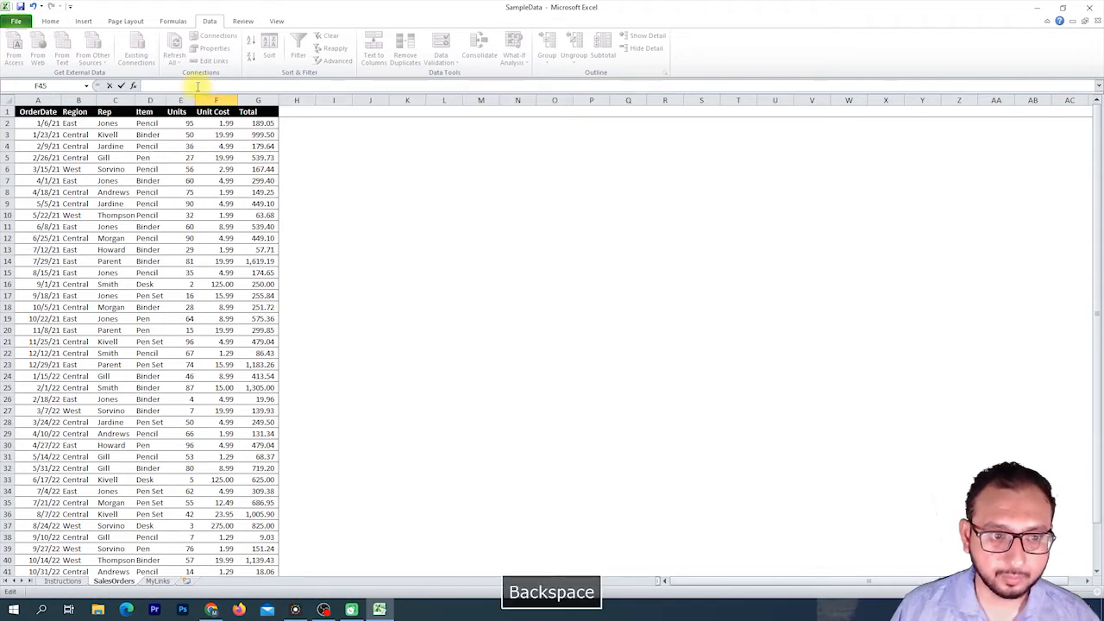
pyautogui.click(215, 203)
# Enter a SUM formula in cell F45 that totals the Unit Cost range F2:F44.
pyautogui.scroll(-7, 335, 257)
pyautogui.scroll(-2, 335, 257)
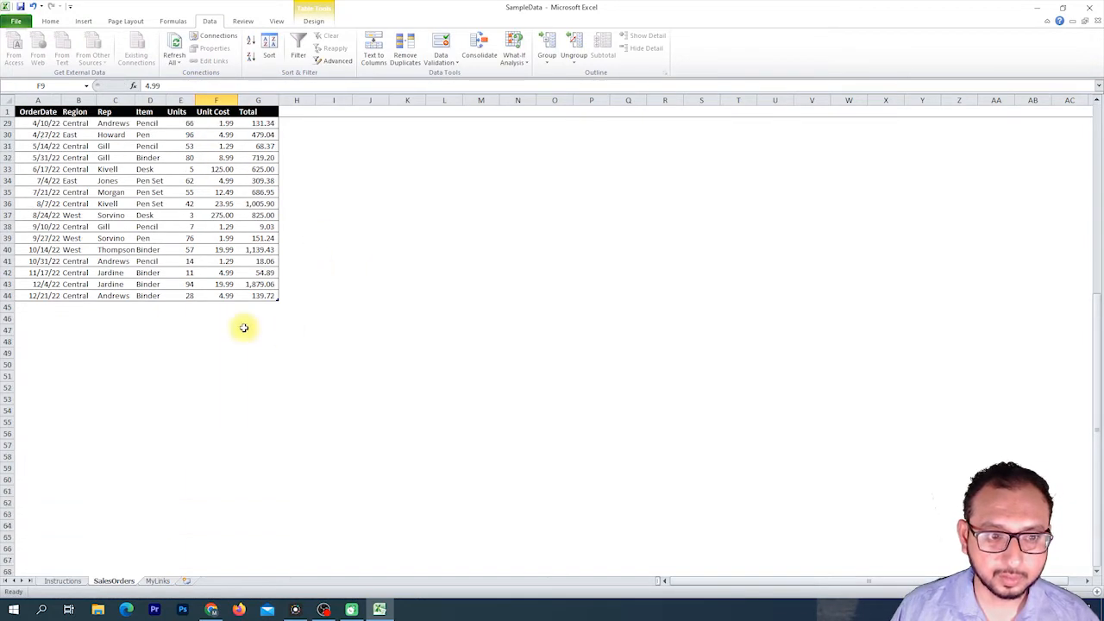
pyautogui.click(217, 307)
pyautogui.write('=')
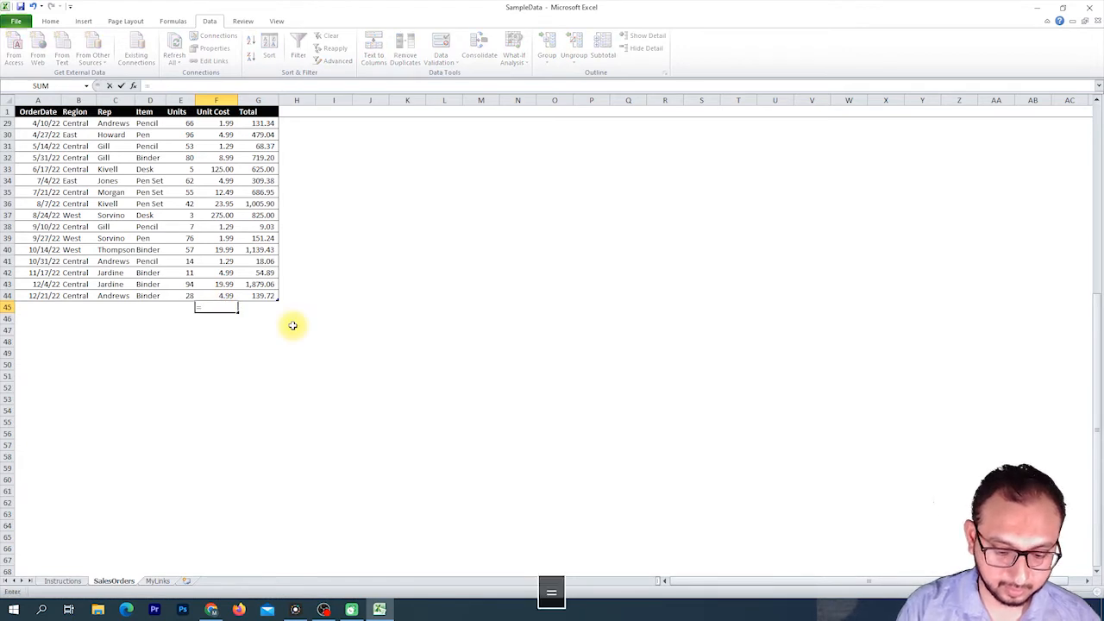
pyautogui.write('sum(')
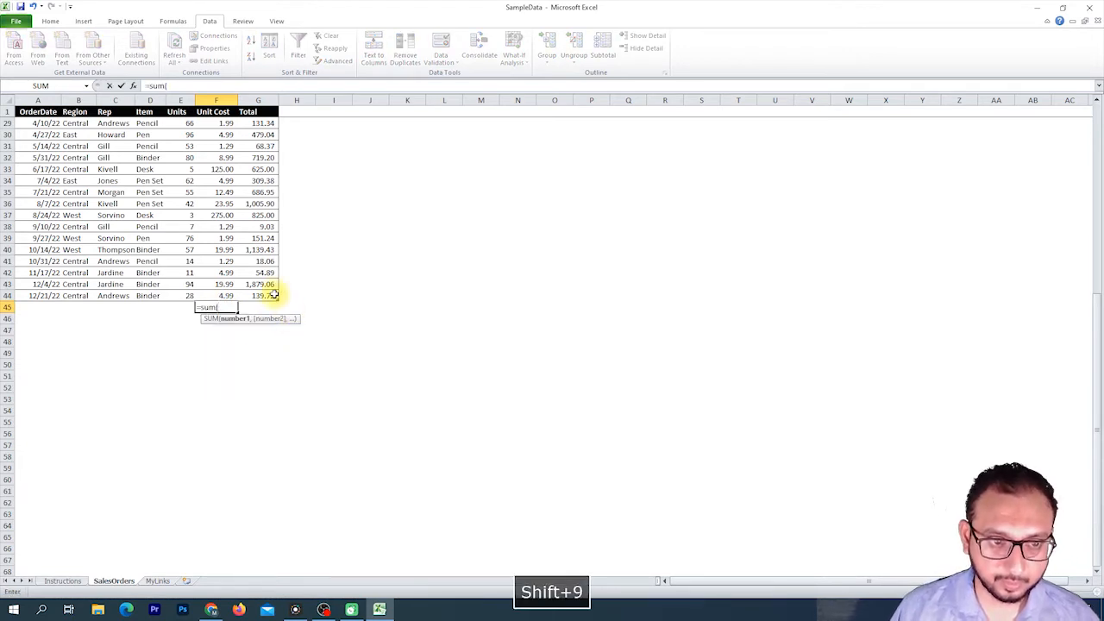
pyautogui.scroll(9, 273, 295)
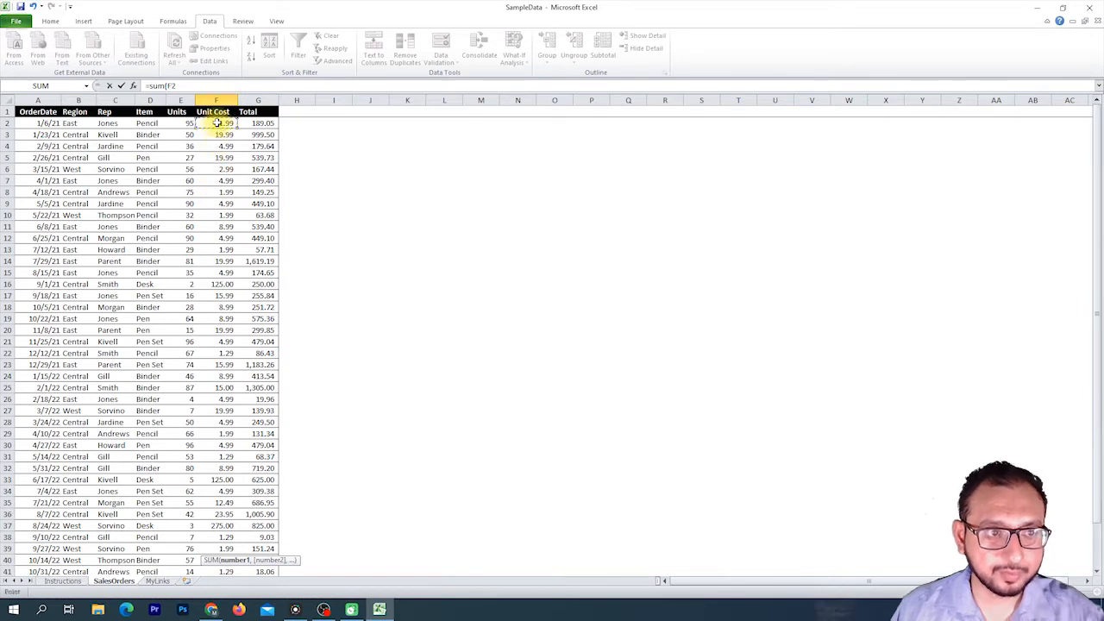
pyautogui.click(220, 125)
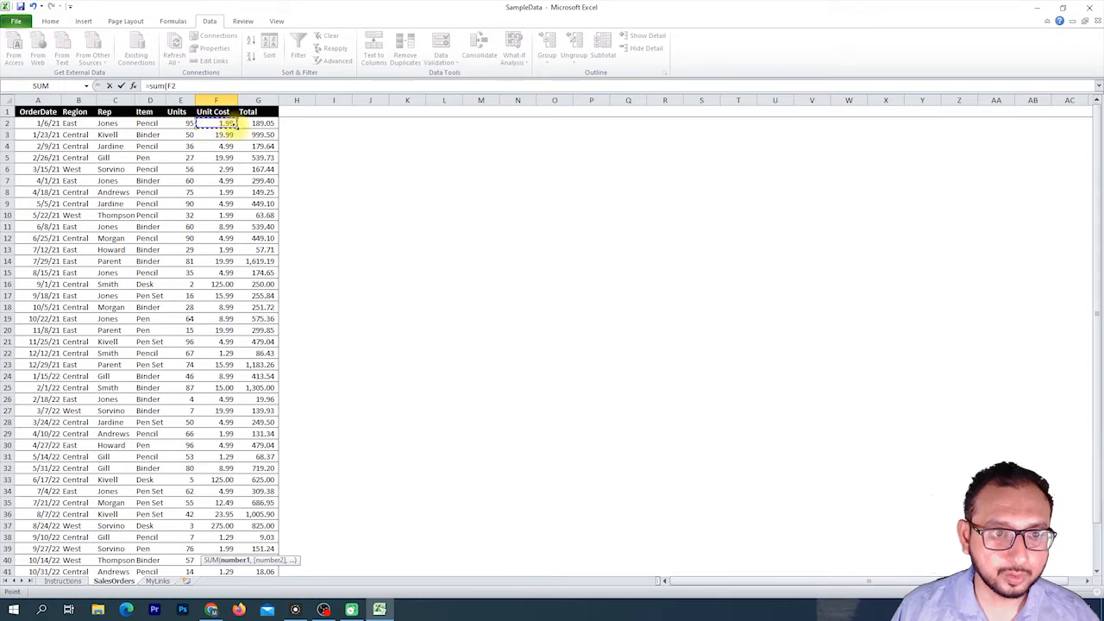
pyautogui.moveTo(231, 125)
pyautogui.mouseDown()
pyautogui.moveTo(244, 595)
pyautogui.moveTo(245, 425)
pyautogui.mouseUp()
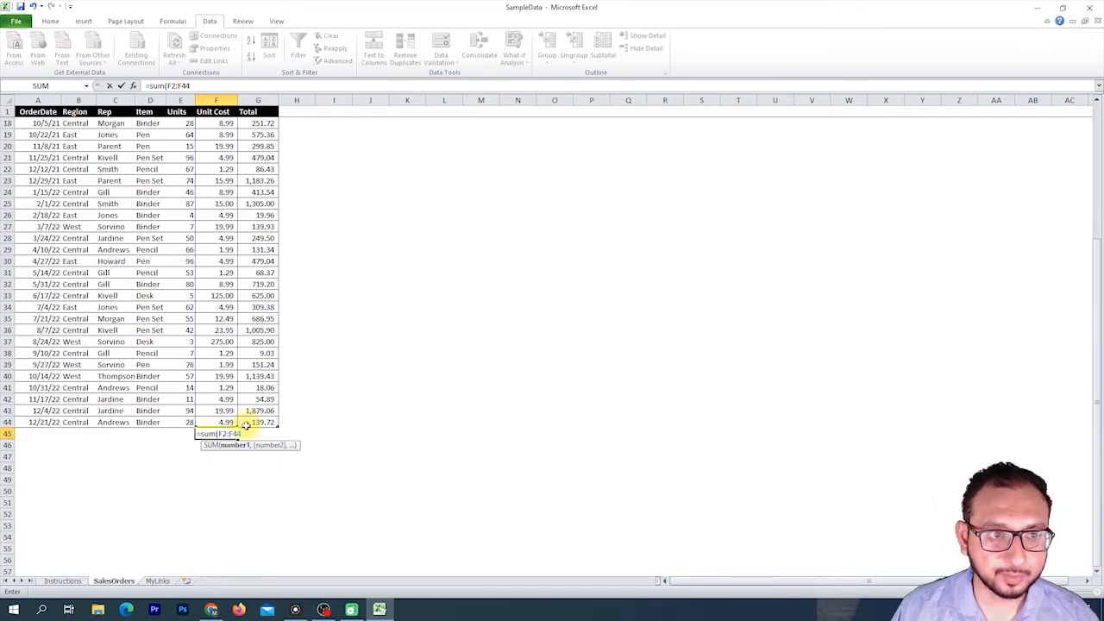
pyautogui.click(195, 87)
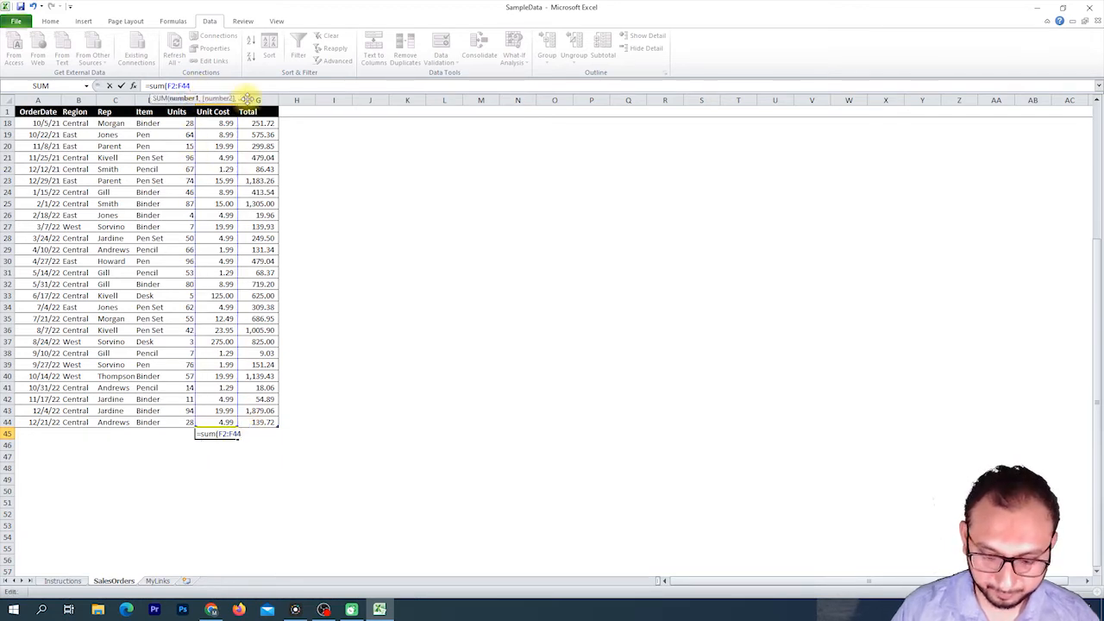
pyautogui.write(')')
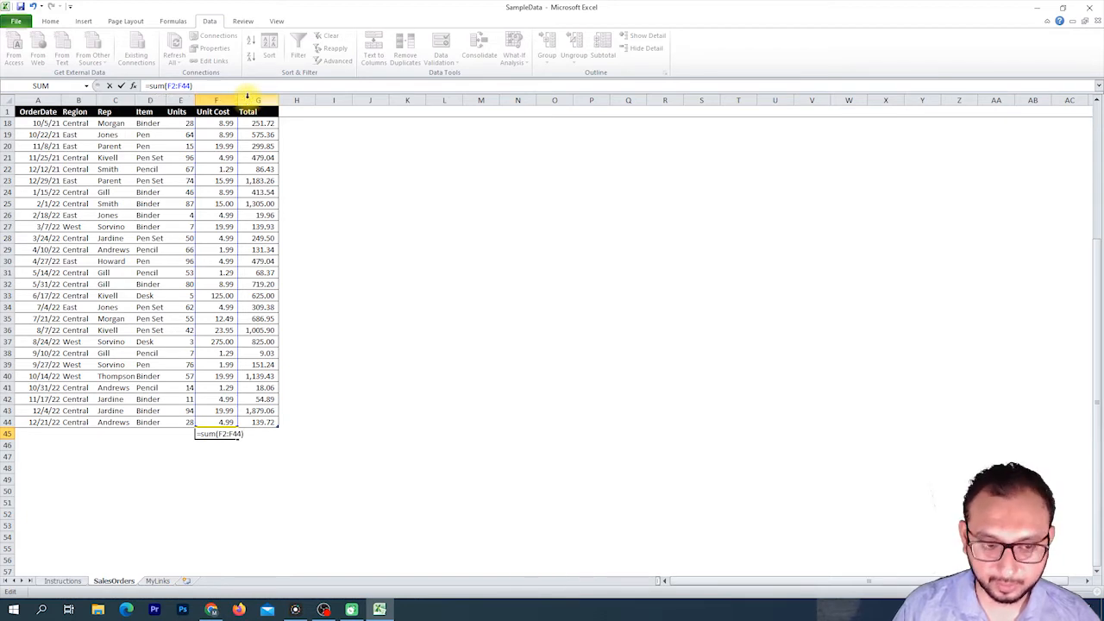
pyautogui.press('Return')
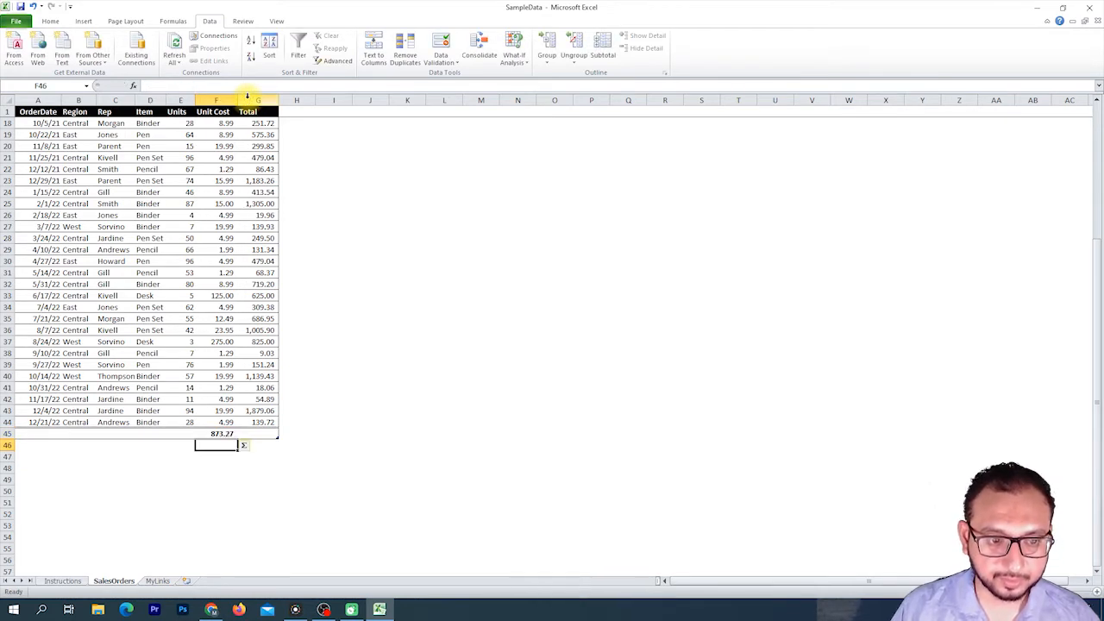
# Decrease the decimal places of the total in F45 twice so it shows a whole number.
pyautogui.press('Up')
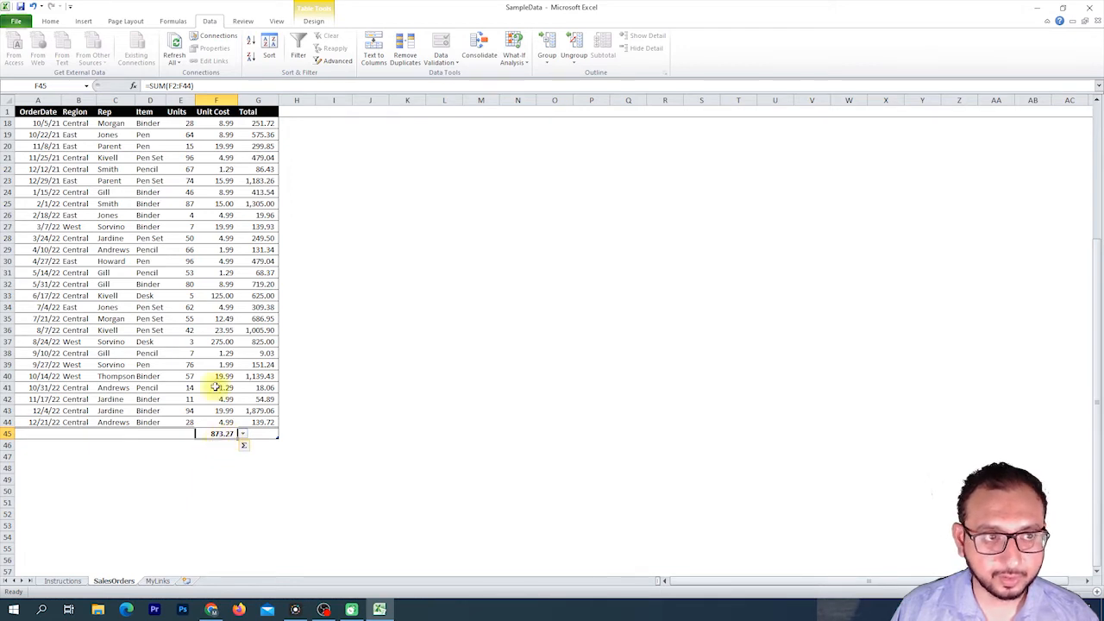
pyautogui.click(52, 21)
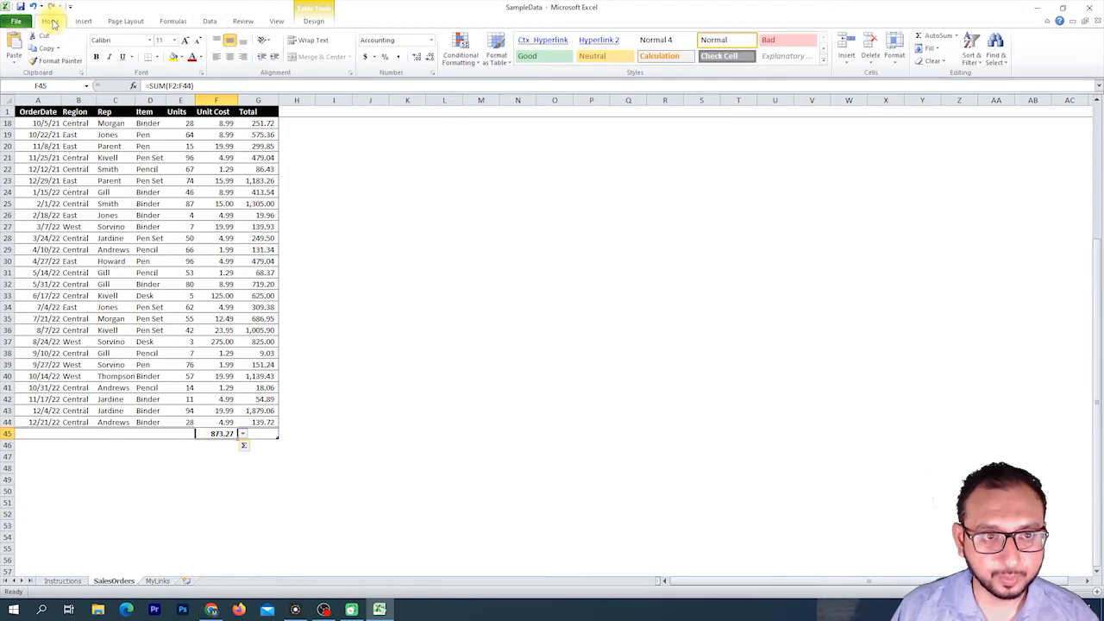
pyautogui.click(430, 57)
pyautogui.click(429, 57)
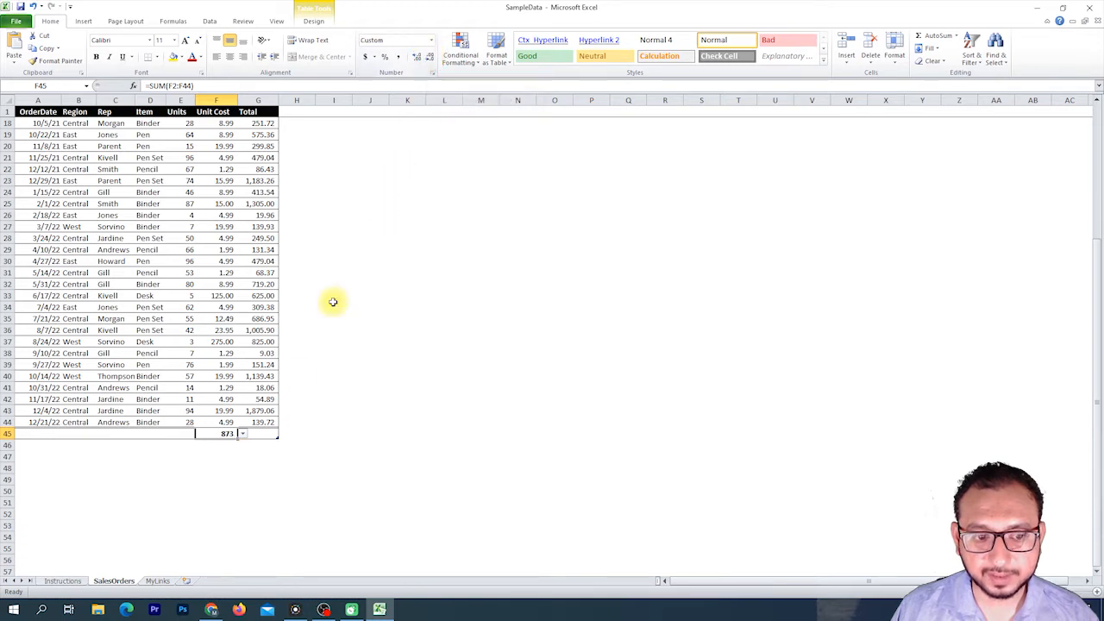
pyautogui.click(229, 456)
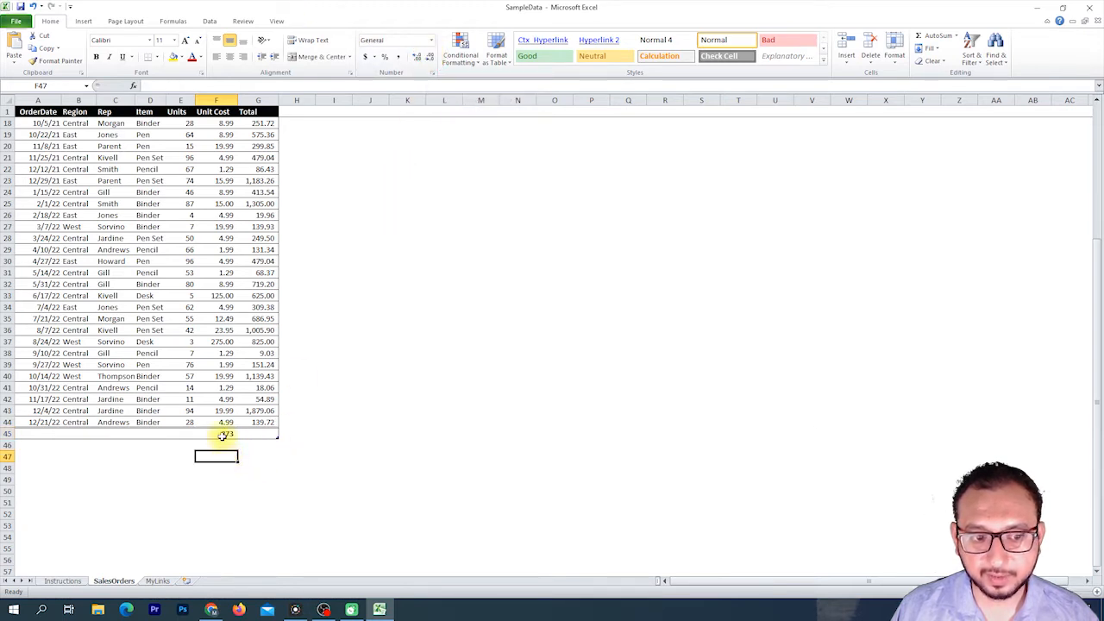
pyautogui.click(223, 434)
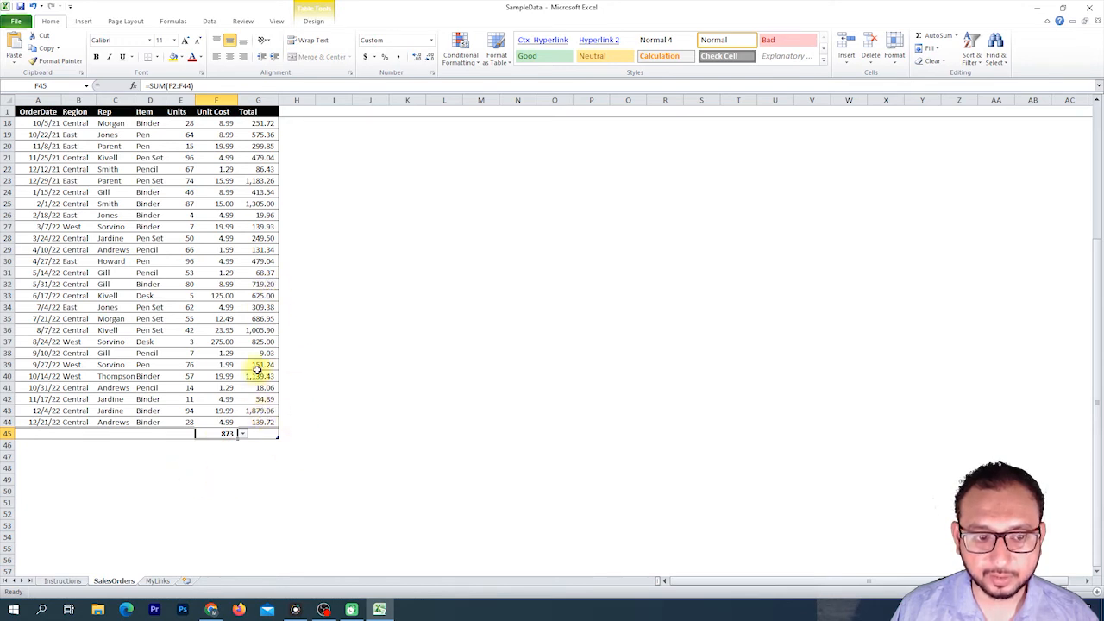
# Select the Total values from G2 down to G45 and apply AutoSum to total them.
pyautogui.scroll(5, 268, 250)
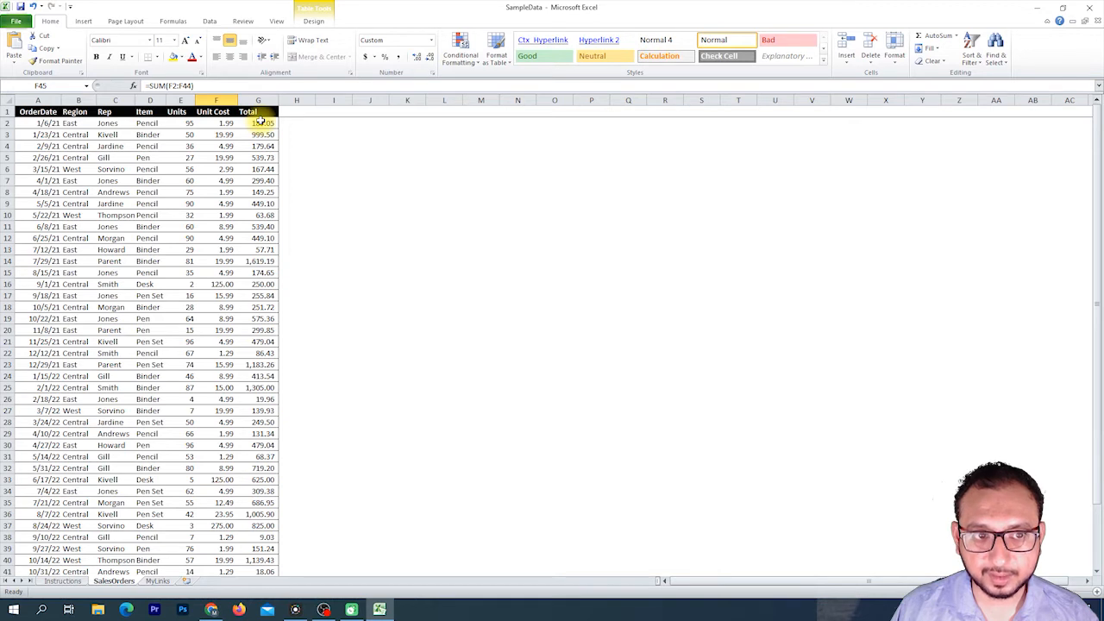
pyautogui.moveTo(260, 121); pyautogui.dragTo(262, 144)
pyautogui.moveTo(262, 144); pyautogui.dragTo(263, 123)
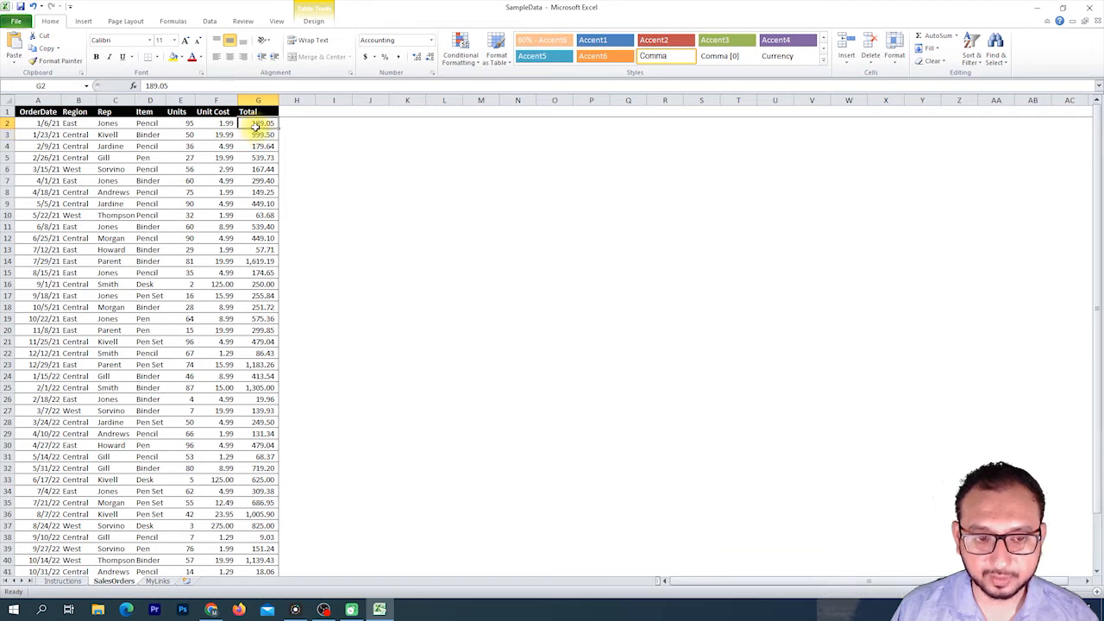
pyautogui.moveTo(257, 125); pyautogui.dragTo(262, 545)
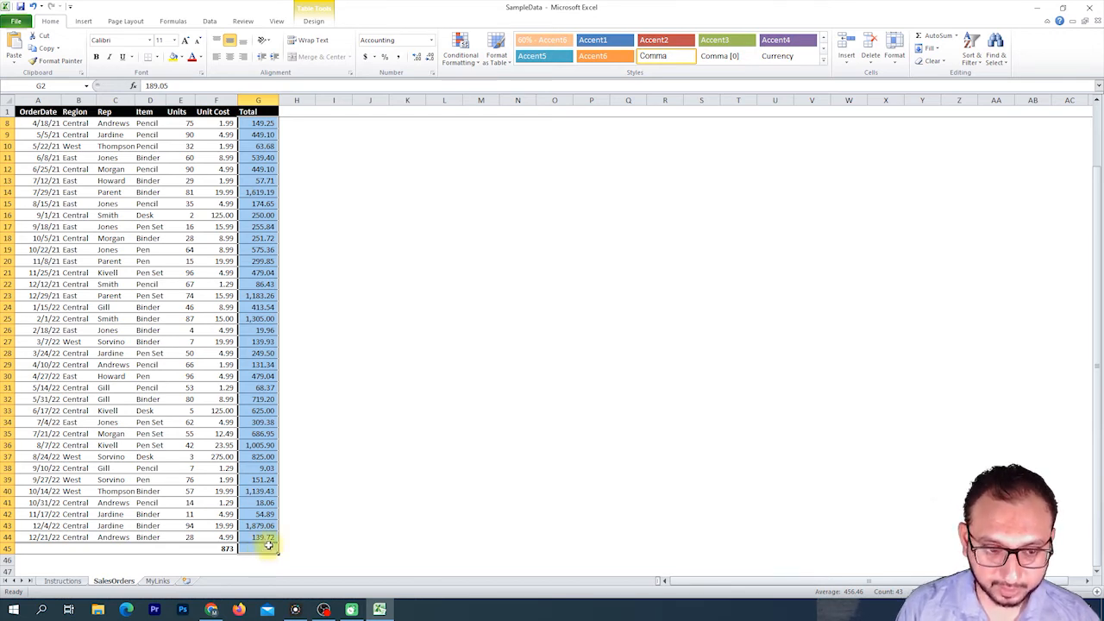
pyautogui.hotkey('alt', '=')
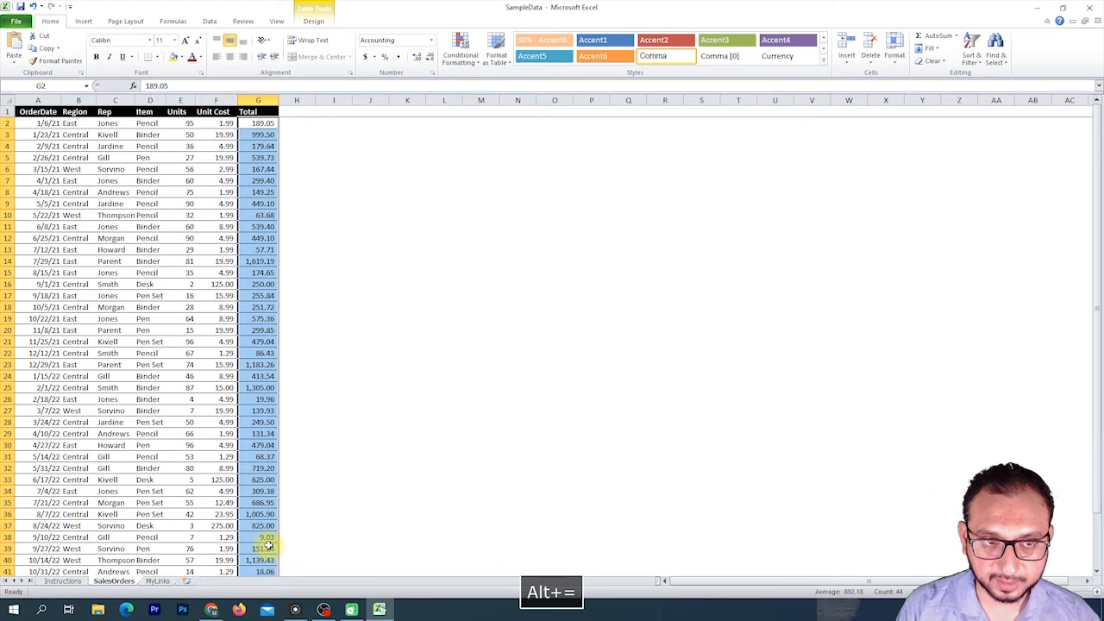
# Autofit column G's width so the total in G45 displays fully.
pyautogui.scroll(-3, 272, 539)
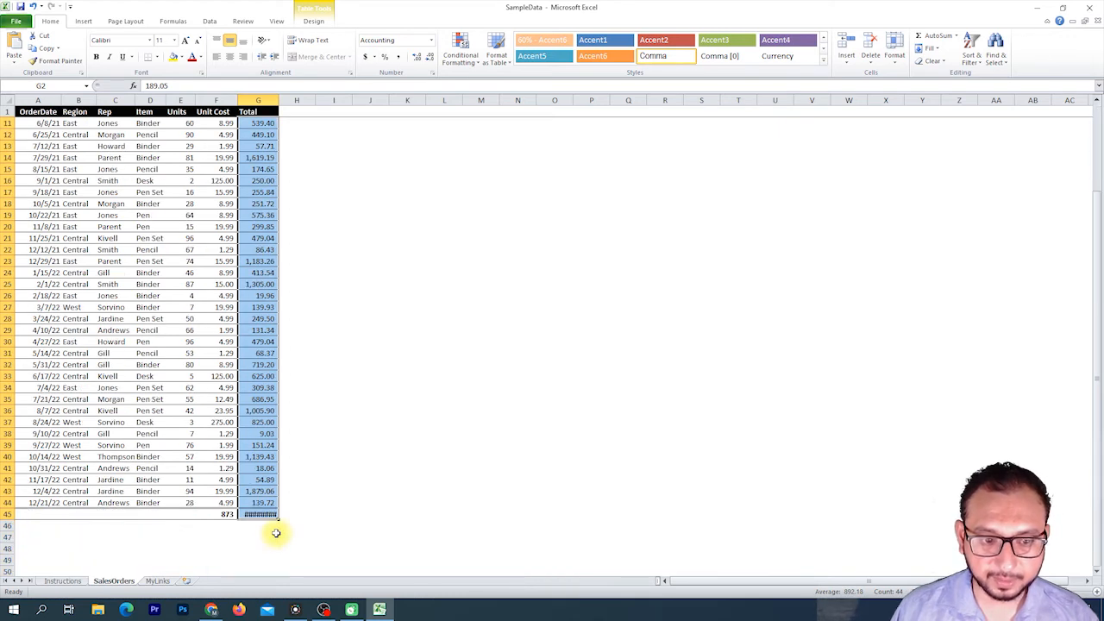
pyautogui.click(271, 513)
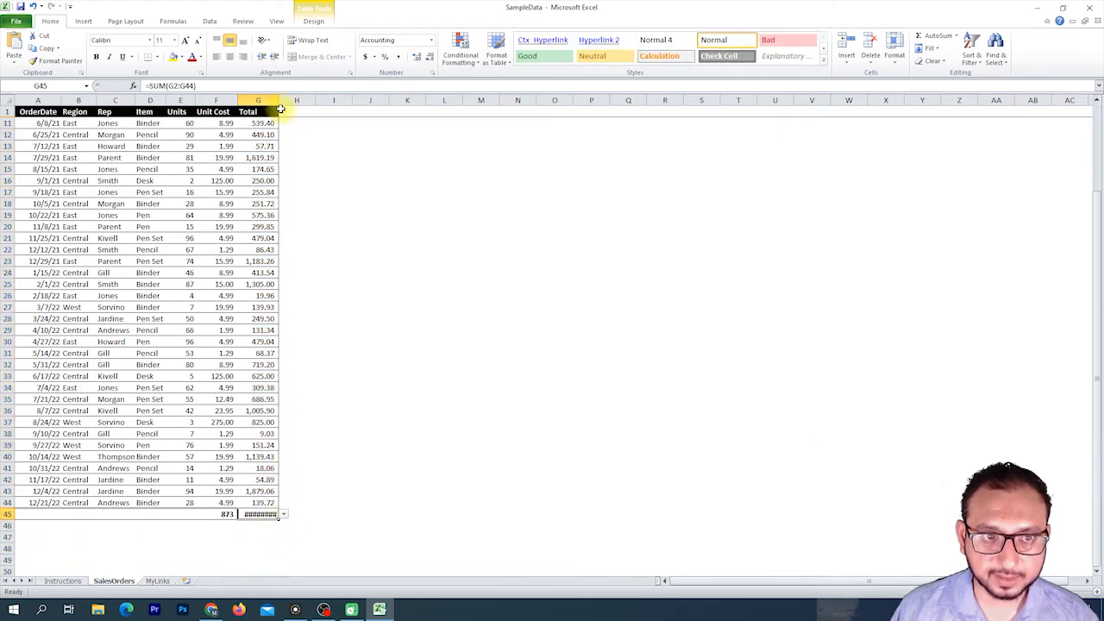
pyautogui.doubleClick(280, 109)
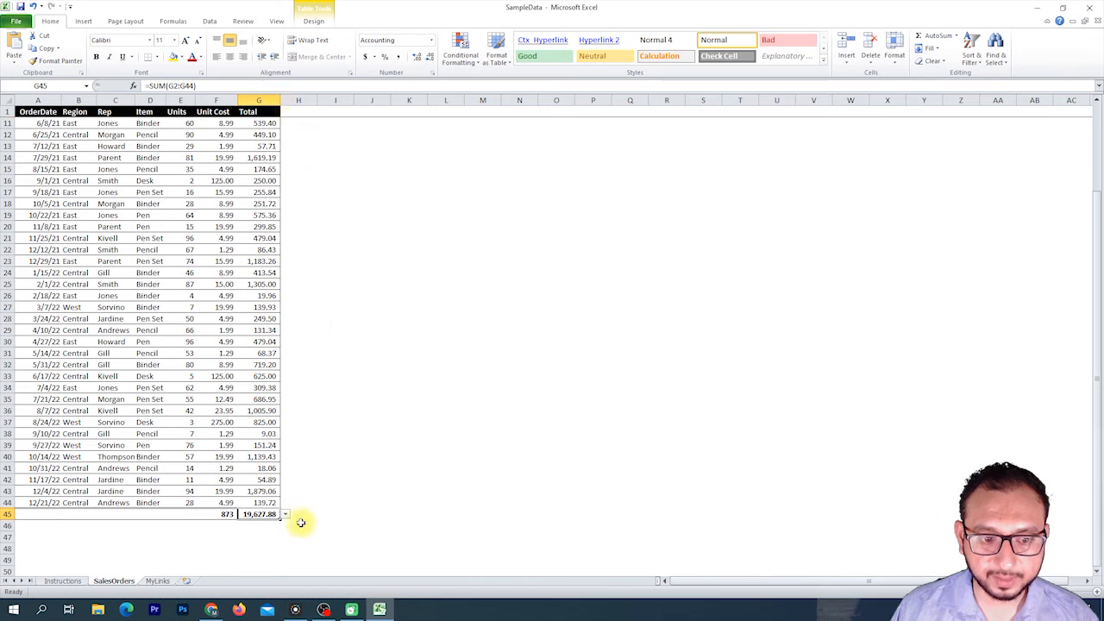